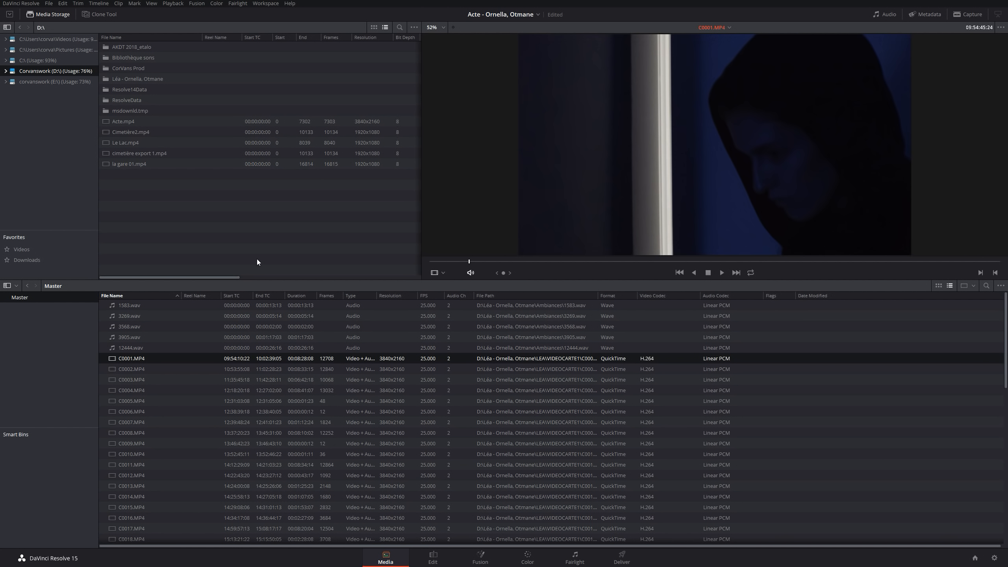
- Select clip C0001.MP4 in the Master bin and show its metadata
left_click(211, 373)
left_click(211, 379)
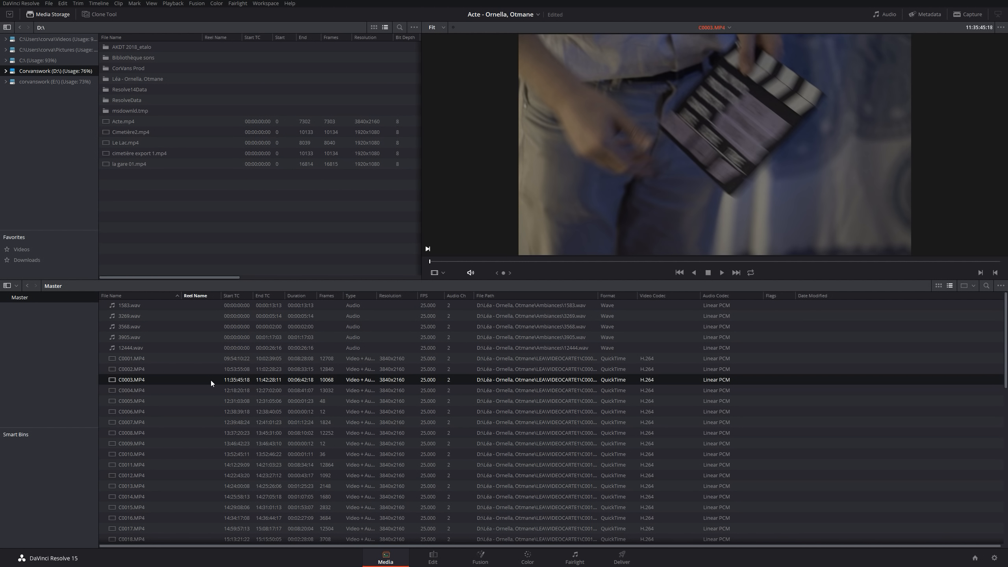
left_click(178, 358)
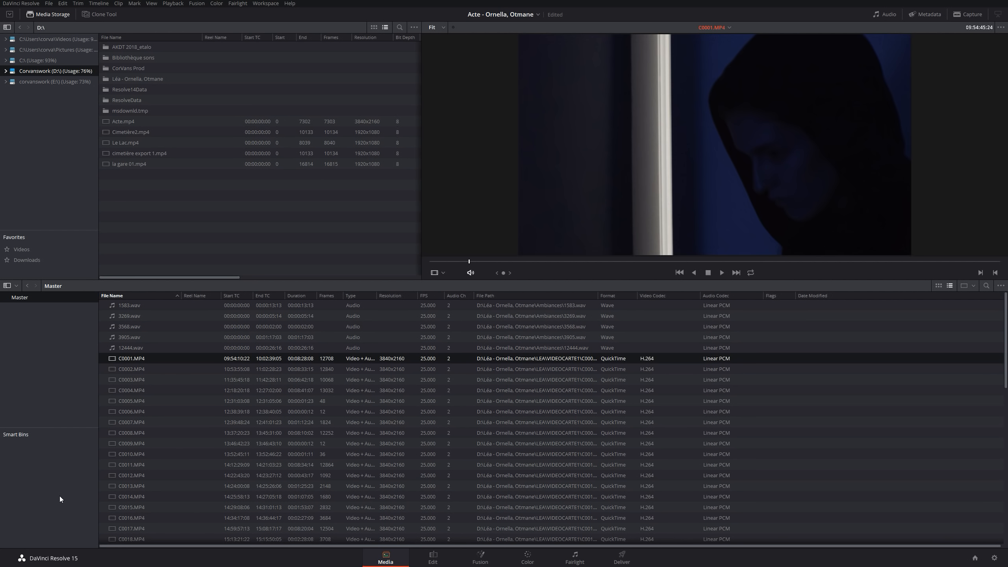
left_click(929, 15)
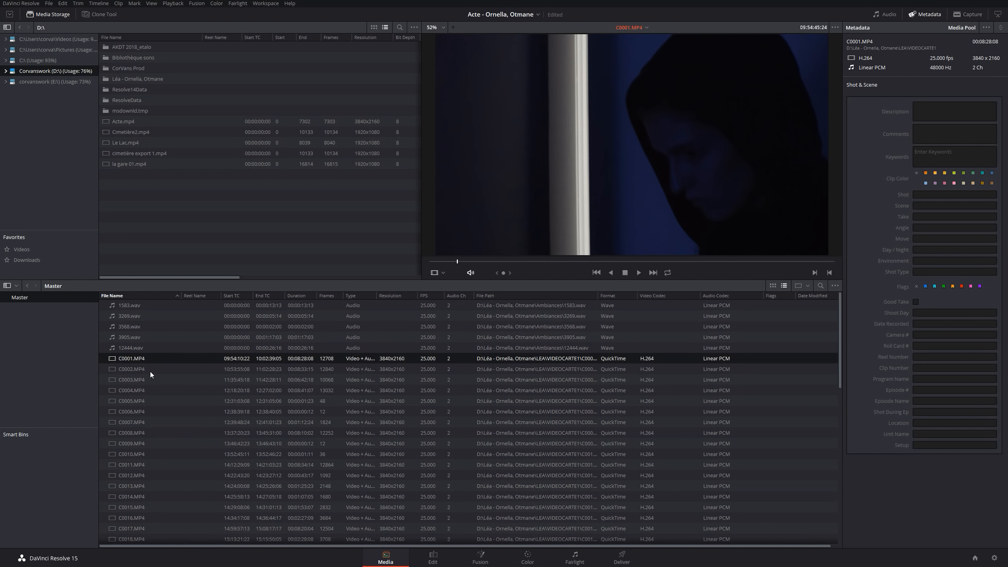
- Preview clips C0003.MP4, C0007.MP4 and C0002.MP4 from the Master bin along with their metadata
left_click(158, 369)
left_click(161, 380)
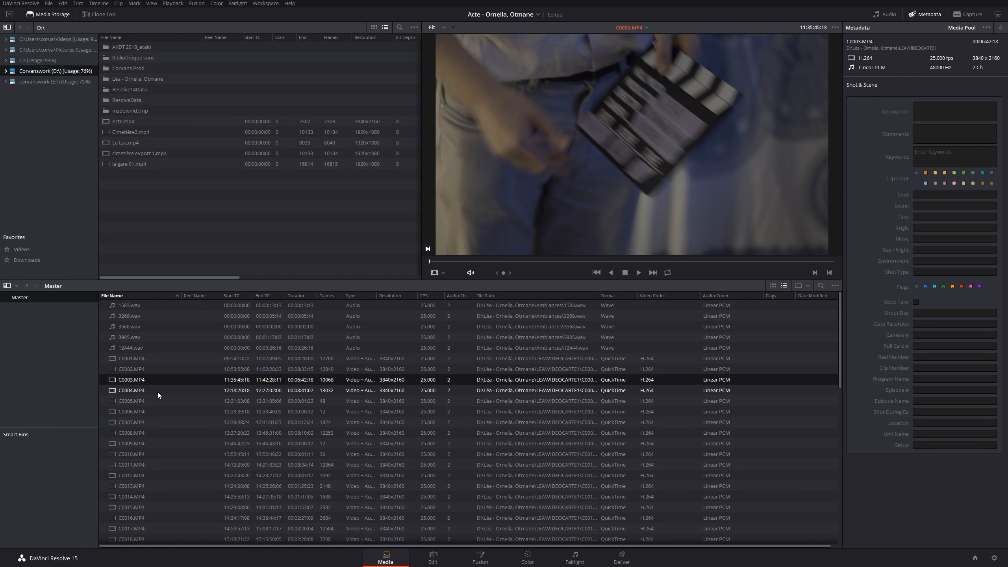
left_click(155, 421)
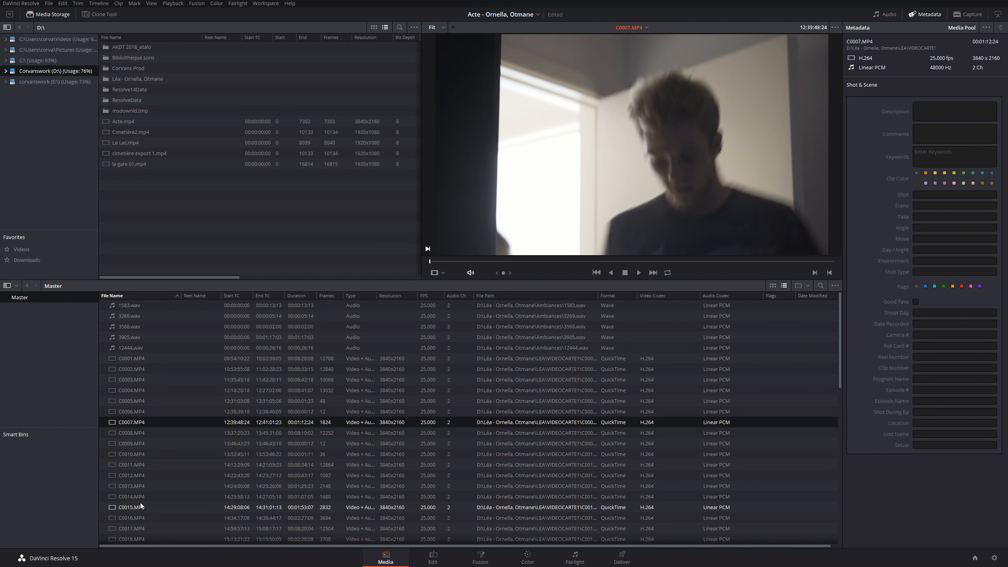
left_click(154, 369)
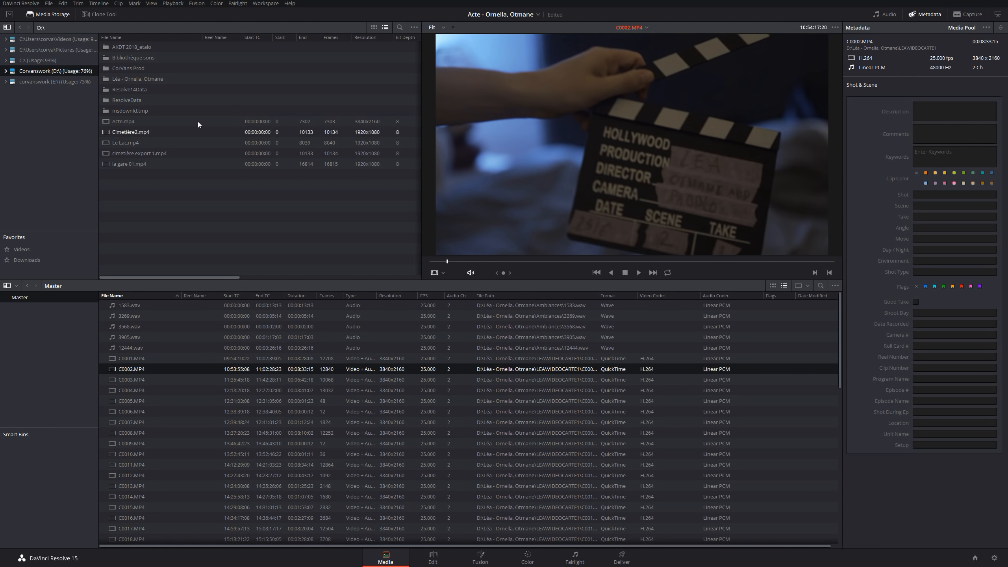
- View the options for adding the film project's footage folder on drive D to the media pool
left_click(165, 79)
right_click(165, 80)
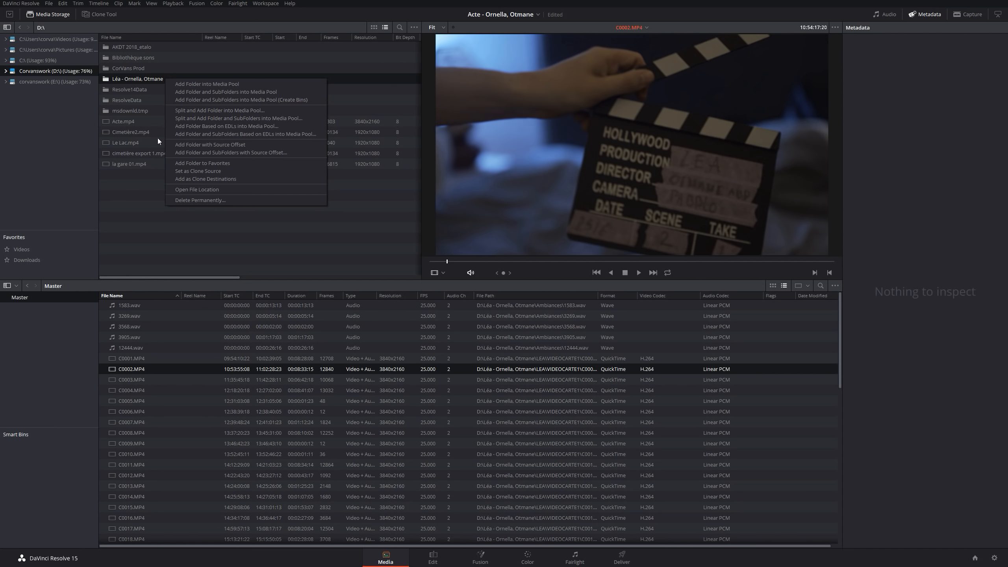
left_click(104, 239)
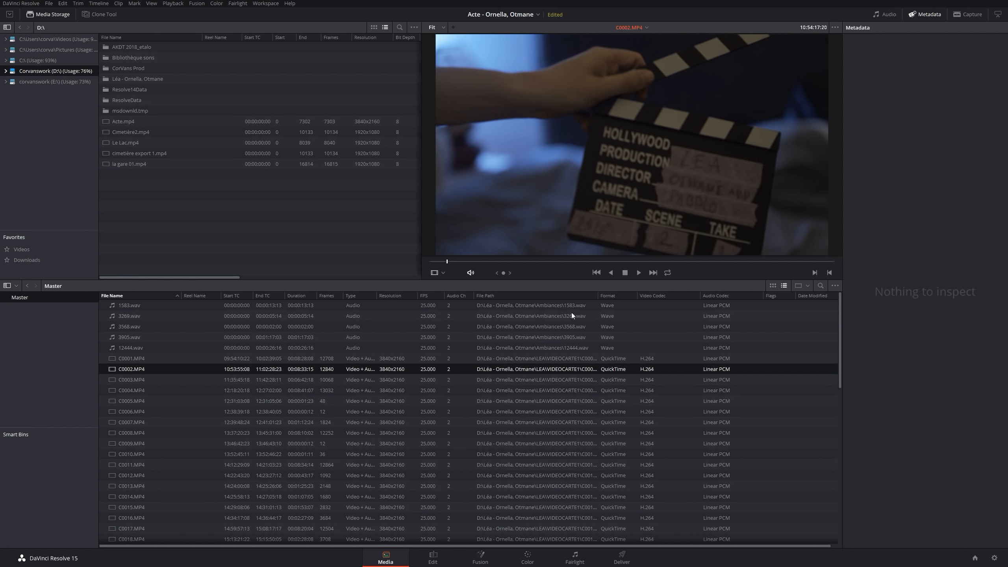
- Create a bin named "Séquence 2" under Master in the media pool
right_click(32, 316)
left_click(51, 320)
type("Séque")
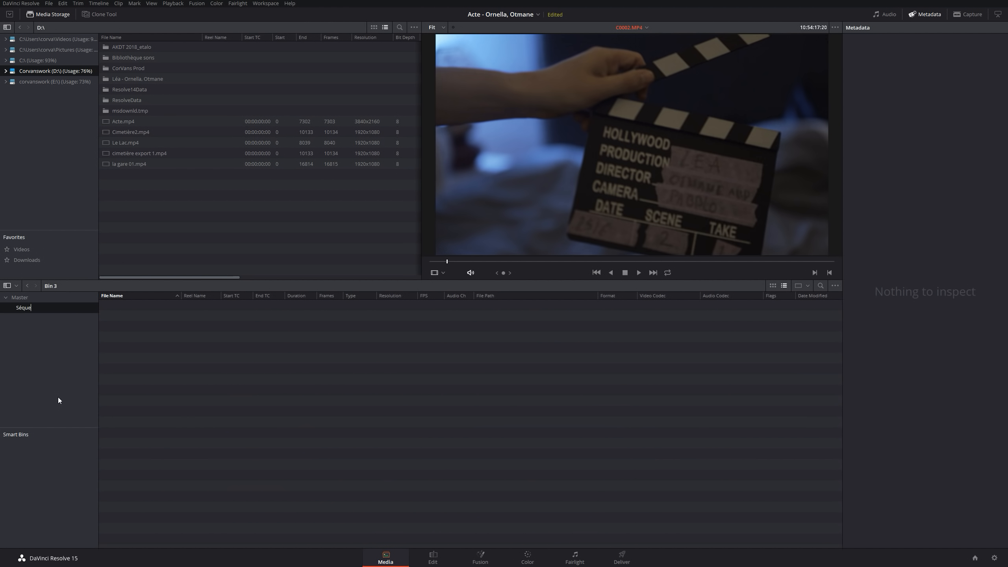
type("nce 2")
key("Return")
- Move clip C0002.MP4 from Master into the Séquence 2 bin and open that bin
right_click(66, 334)
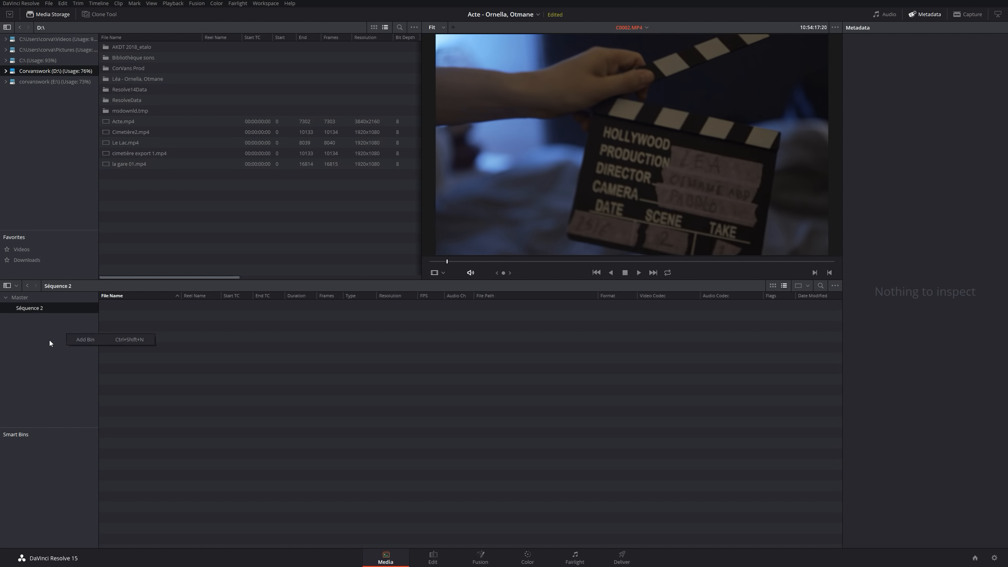
left_click(41, 309)
left_click(41, 300)
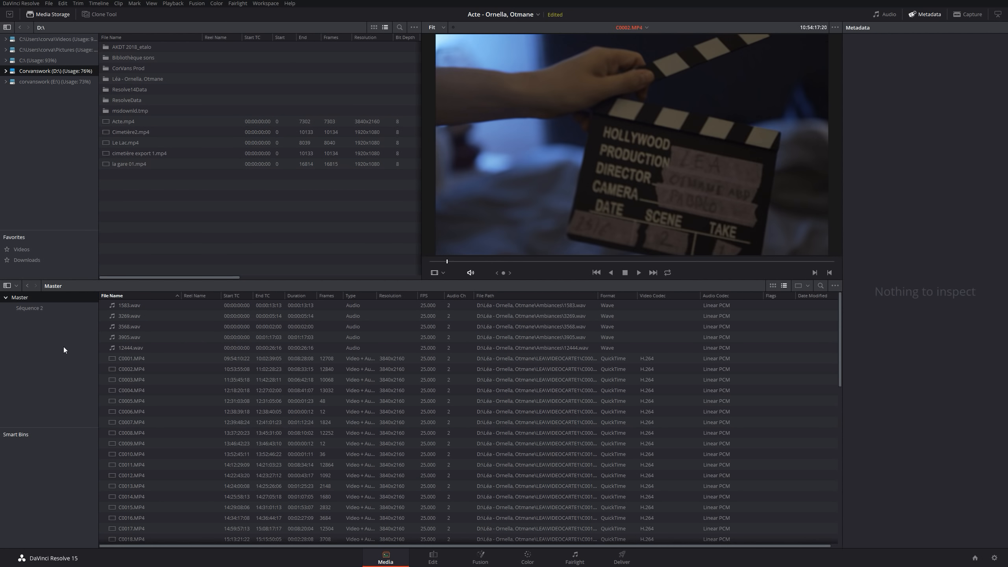
left_click(133, 369)
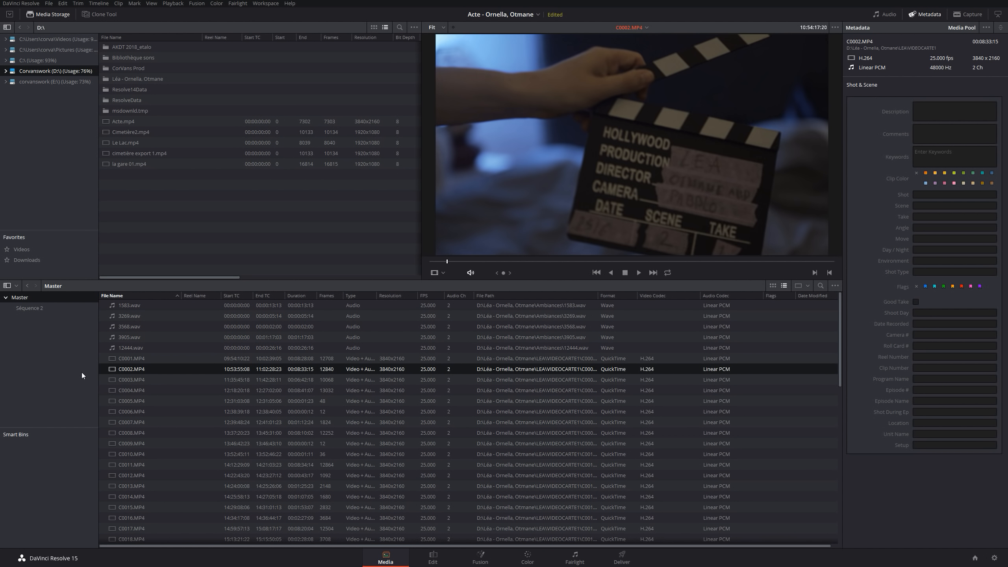
key("Delete")
left_click(34, 312)
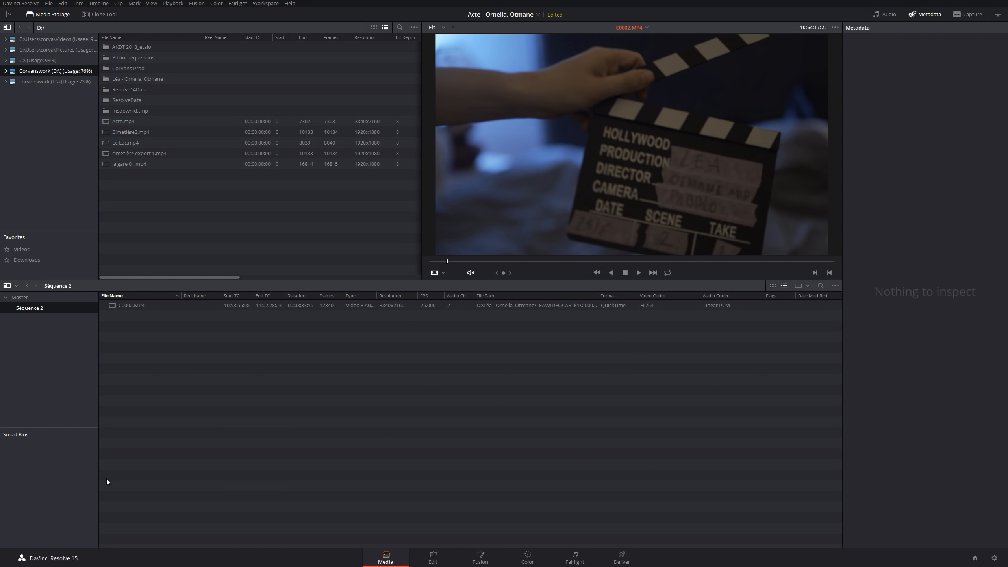
- Check the slate of clip C0003.MP4 and move the clip from Master into the Séquence 2 bin
left_click(30, 297)
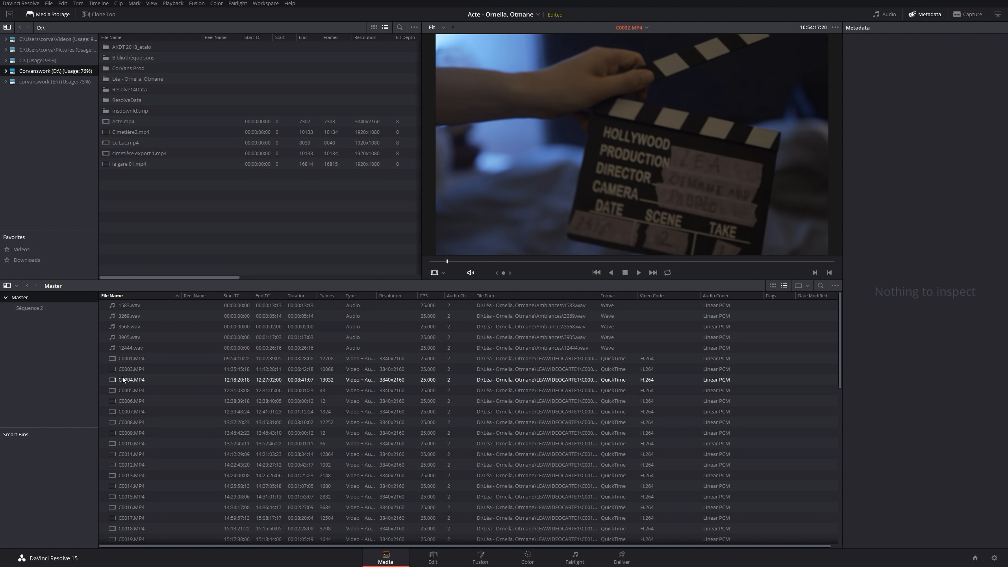
left_click(130, 371)
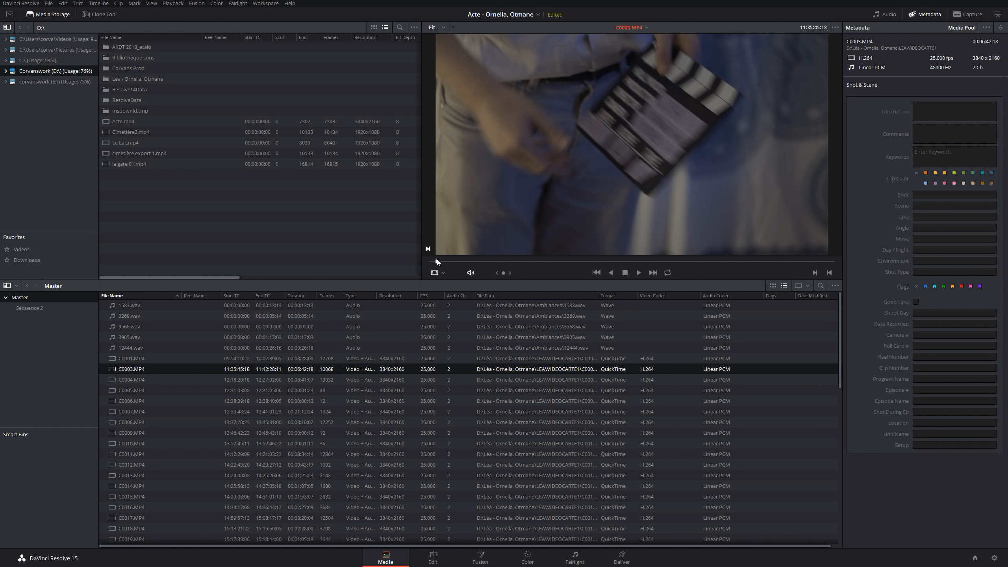
left_click_drag(437, 261, 439, 261)
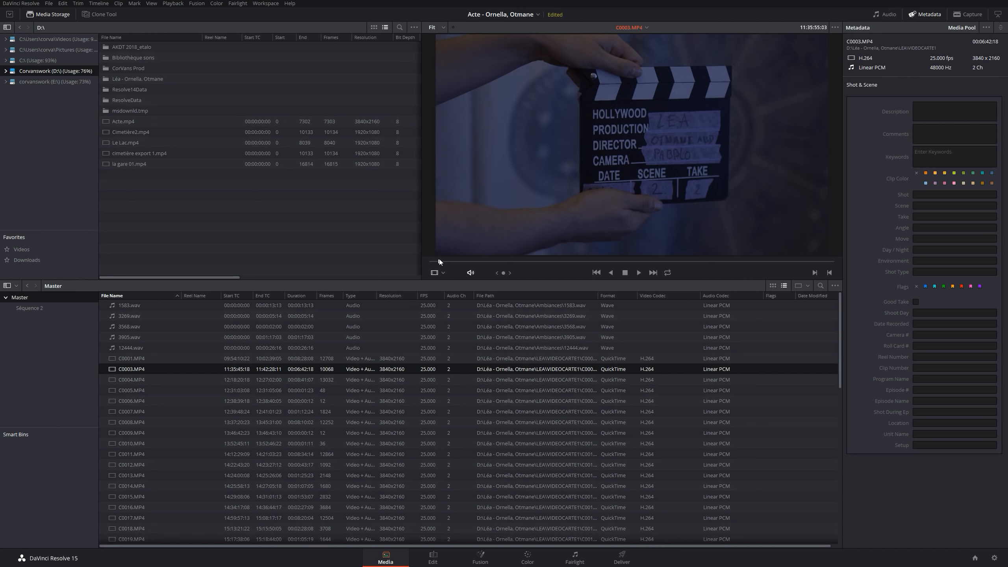
left_click(37, 307)
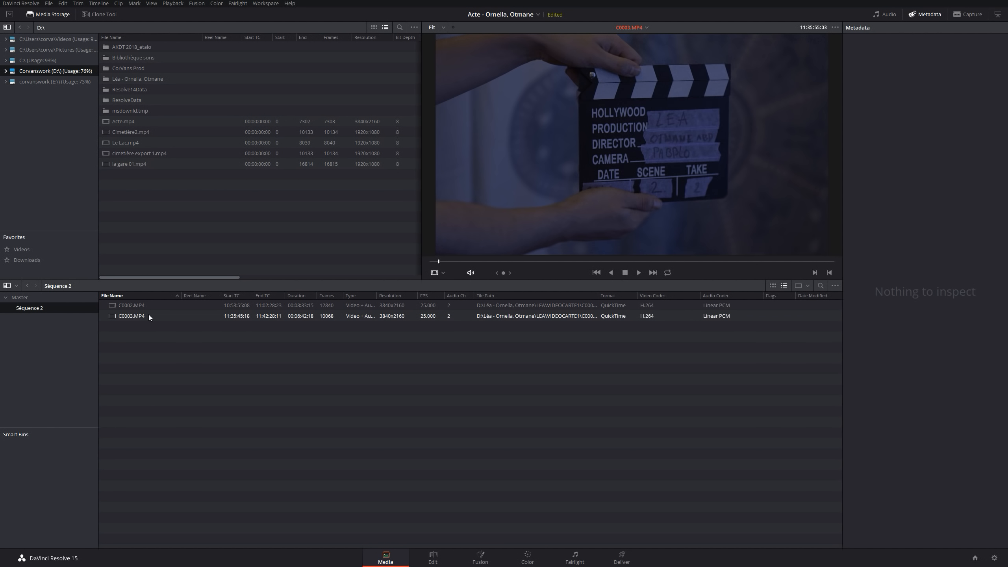
- Return clips C0003.MP4 and C0002.MP4 to their first frames in the viewer
left_click(148, 315)
left_click(150, 303)
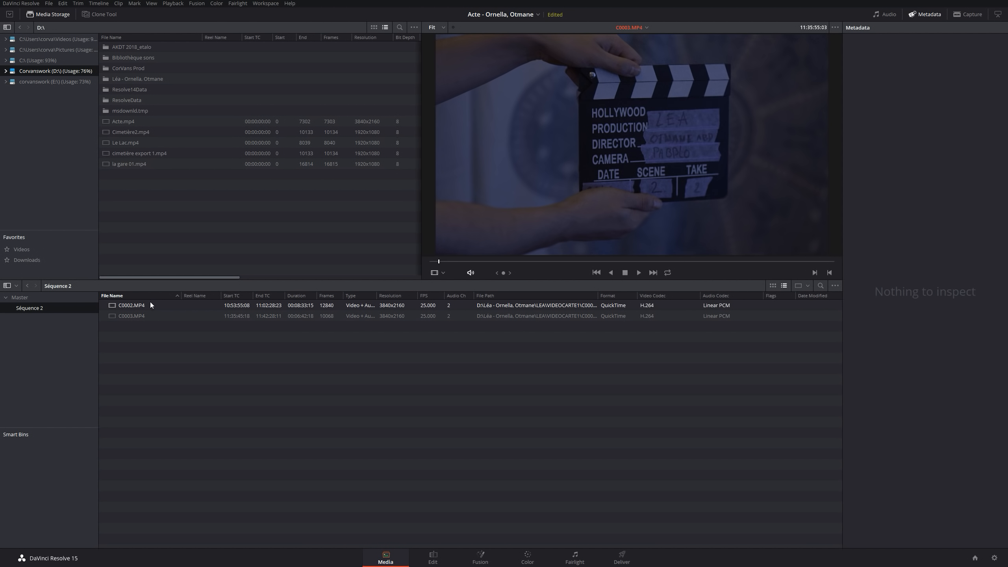
left_click(149, 315)
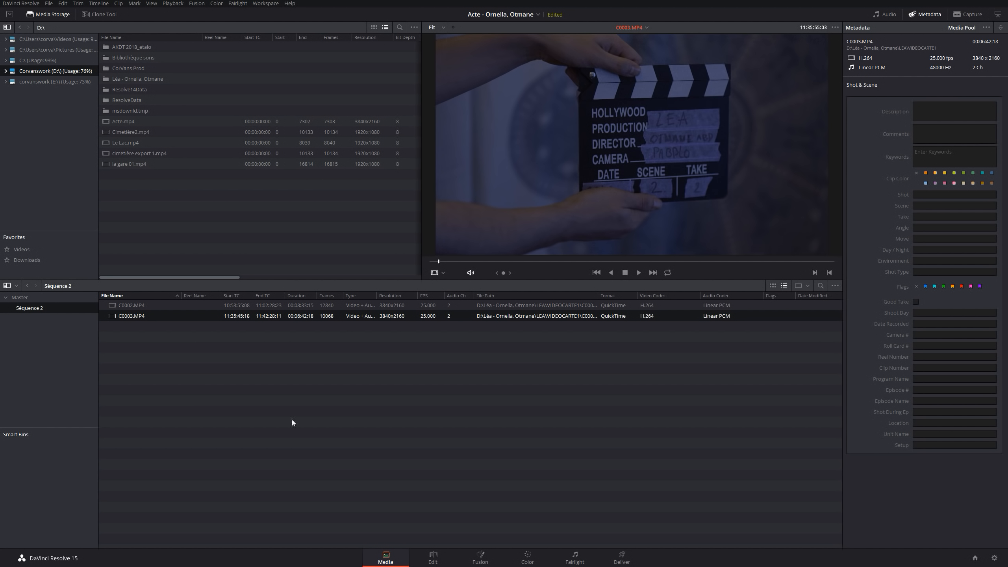
left_click(441, 262)
left_click(157, 305)
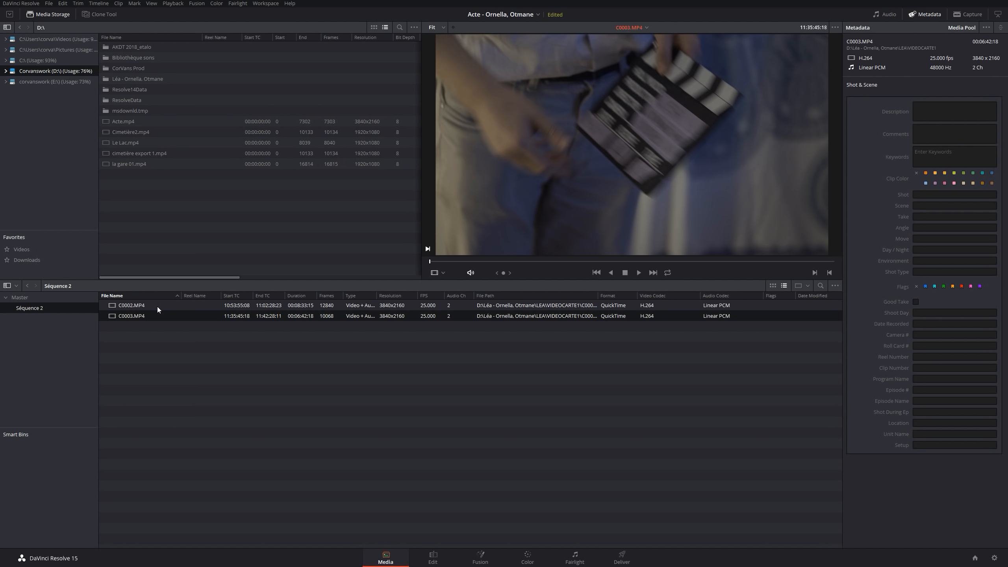
left_click_drag(447, 263, 349, 259)
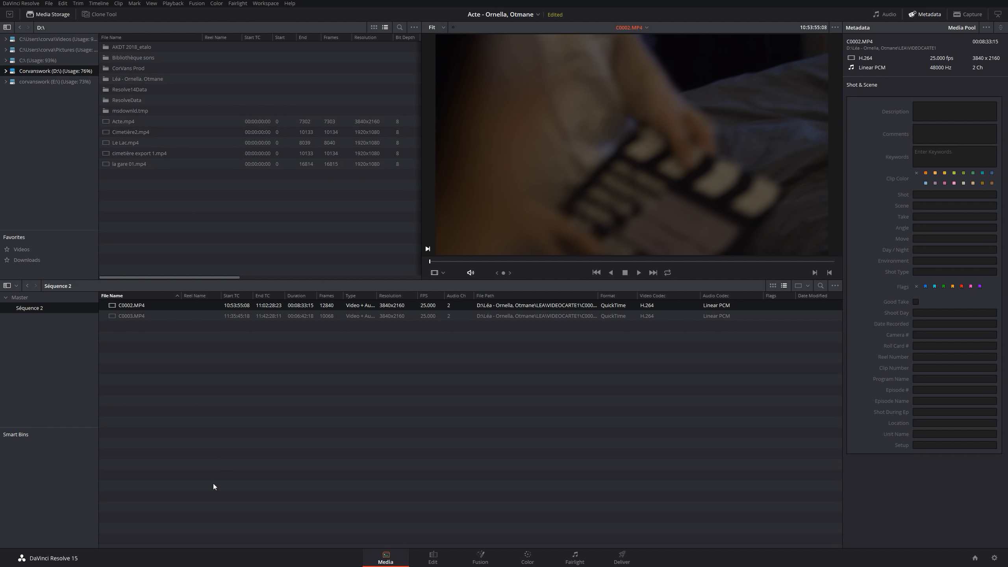
- Compare the opening frames of clips C0002.MP4 and C0003.MP4 in the Séquence 2 bin
left_click(151, 314)
left_click(156, 309)
left_click(156, 315)
left_click(156, 308)
left_click(156, 315)
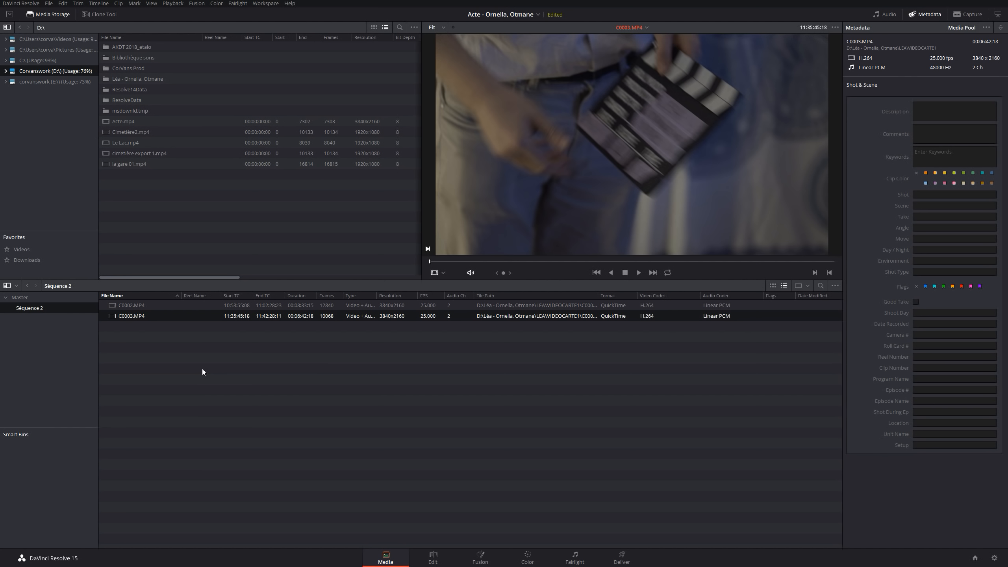
left_click(120, 306)
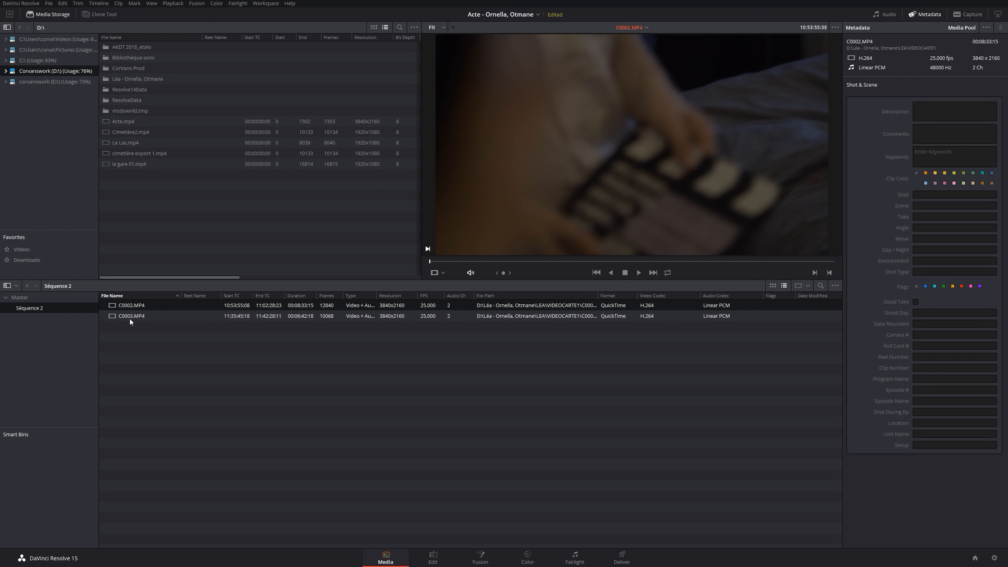
left_click(129, 316)
left_click(127, 303)
left_click(127, 317)
left_click(129, 306)
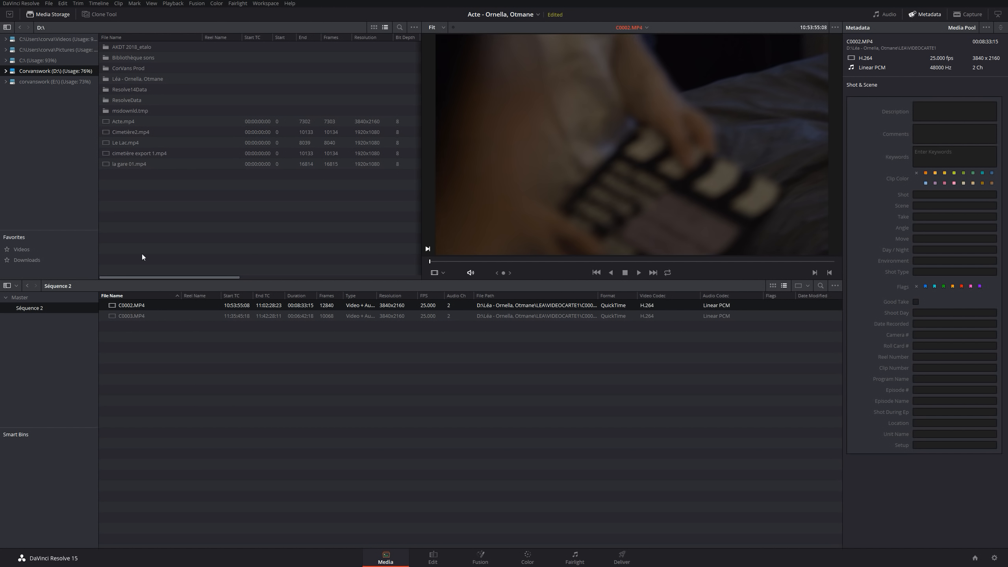
left_click(125, 317)
left_click(130, 306)
- Select clip C0002.MP4 in the Master bin and scrub it to the frame showing the clapperboard
left_click(32, 296)
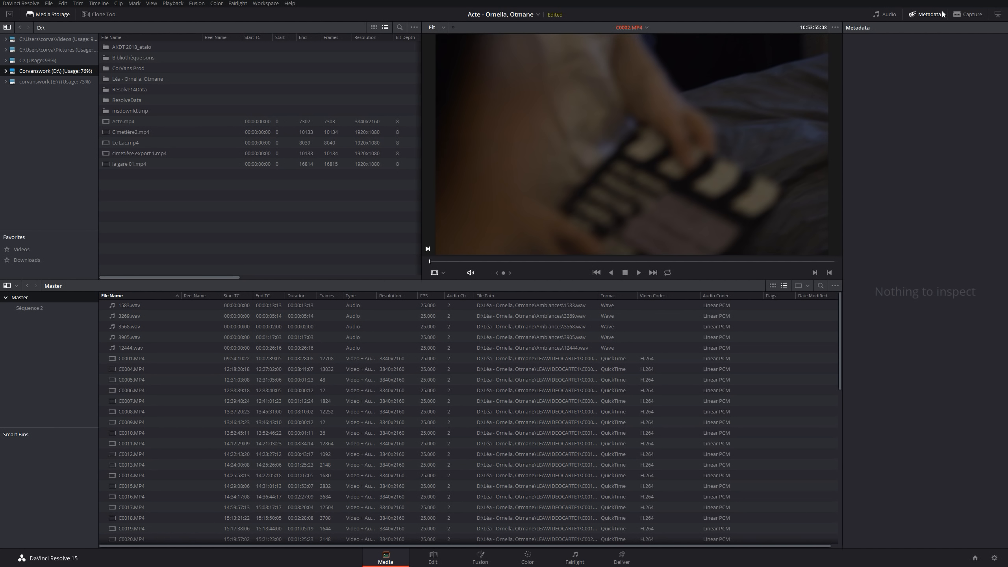
left_click(926, 16)
left_click(931, 16)
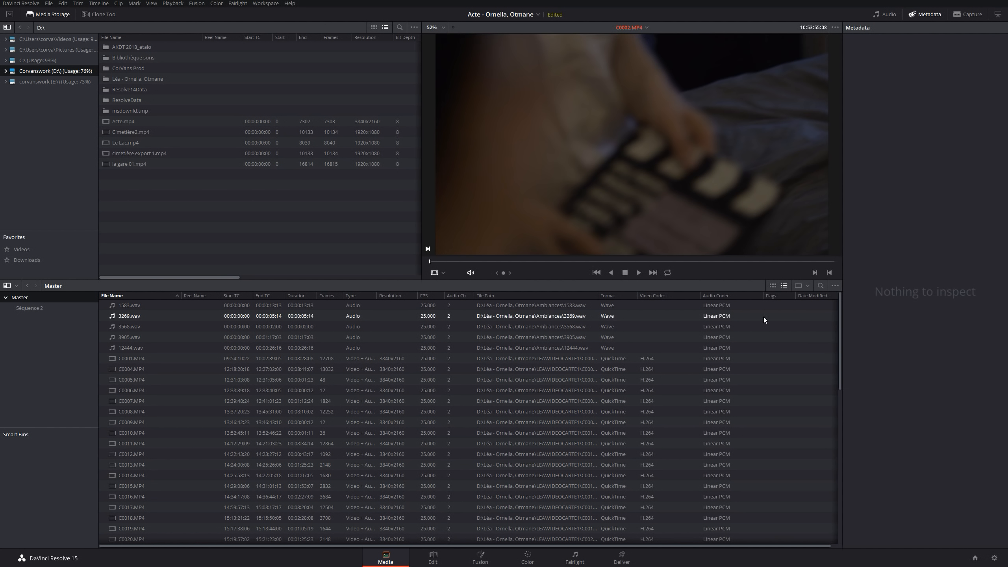
left_click(146, 369)
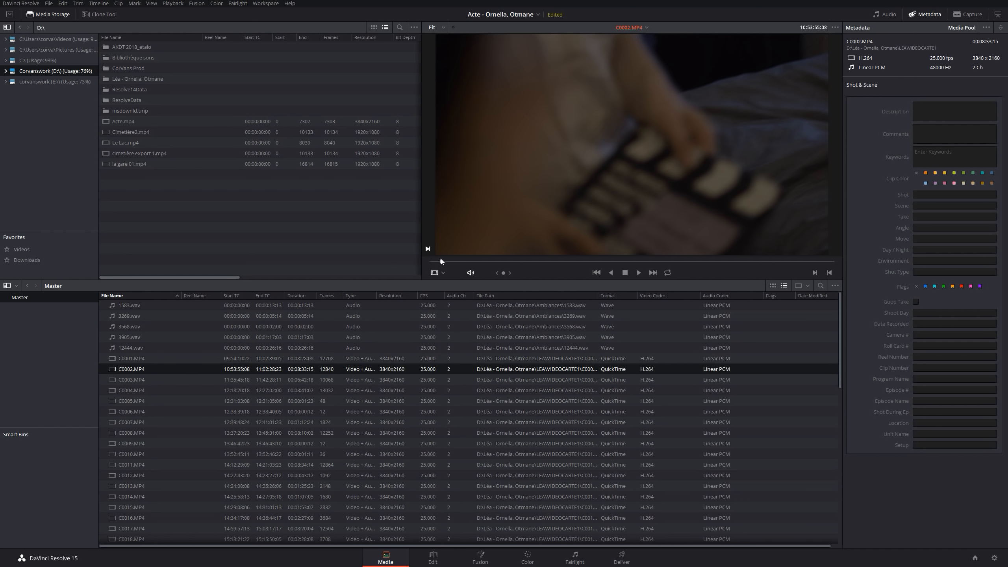
left_click_drag(441, 258, 452, 253)
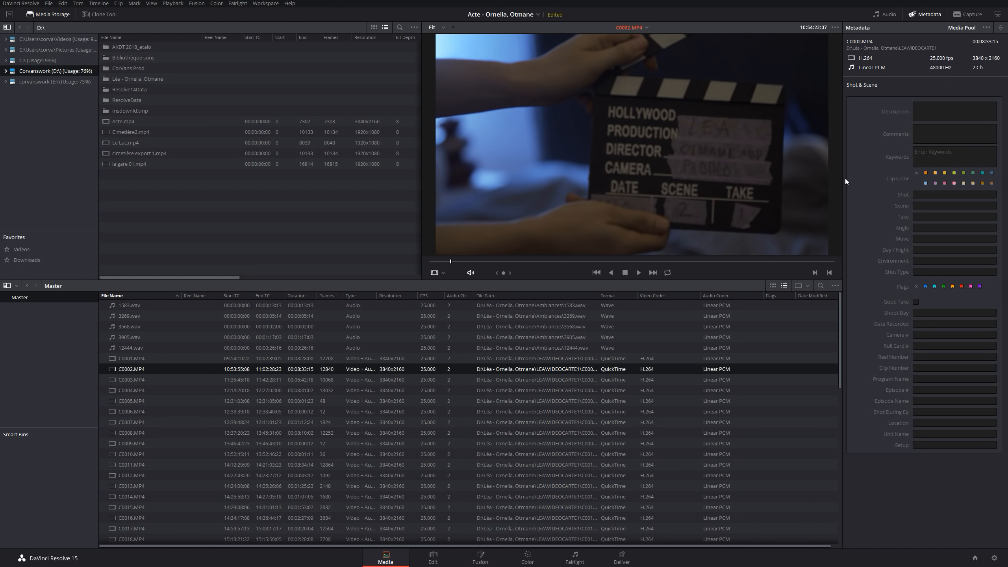
- Examine the Clip Details and Camera metadata groups of clip C0002.MP4
left_click(1002, 27)
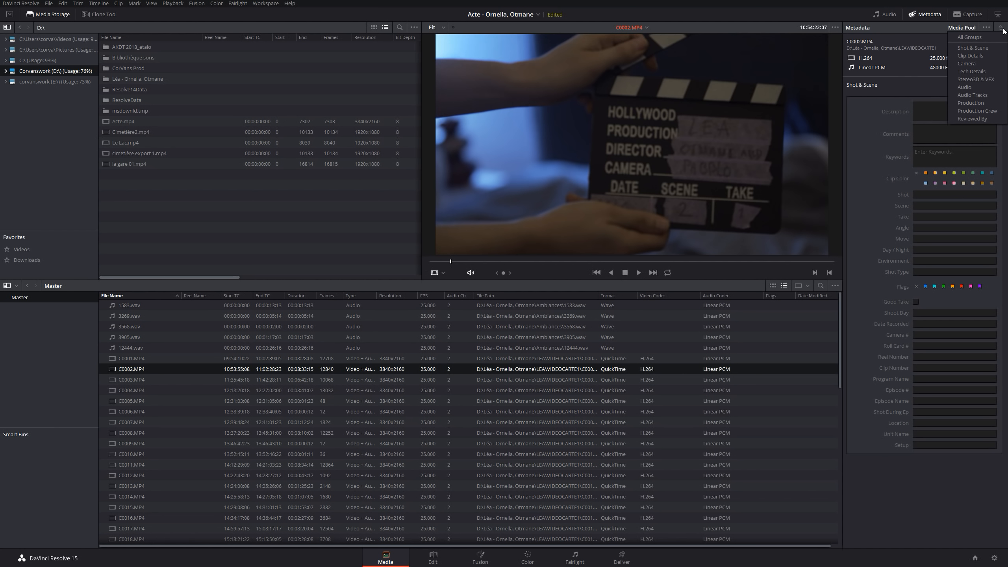
left_click(971, 55)
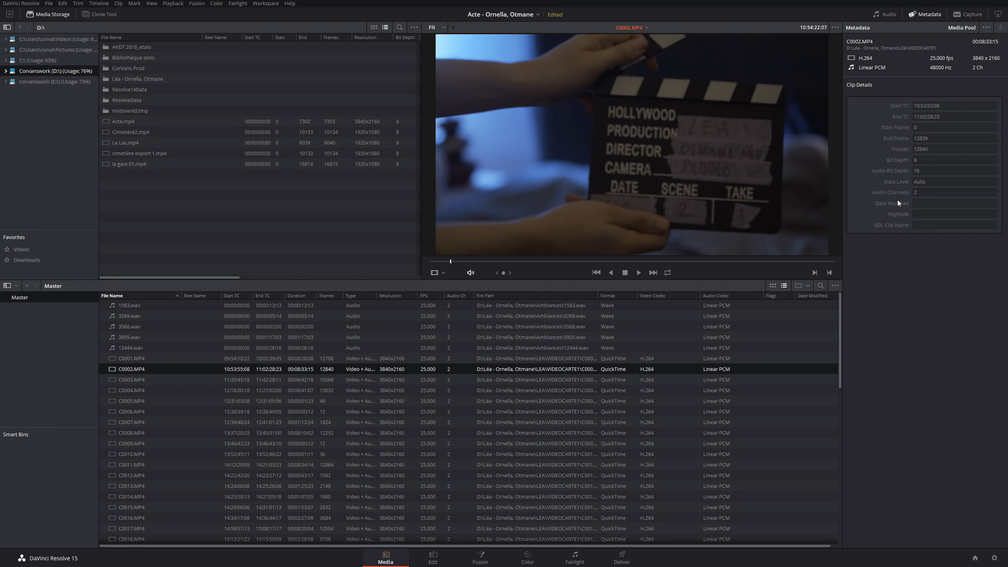
left_click(1000, 27)
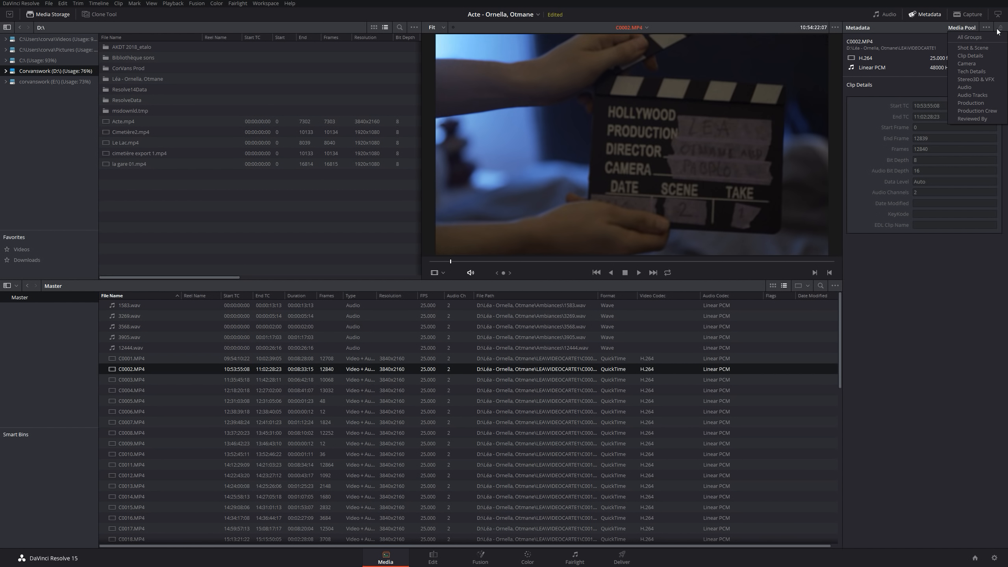
left_click(967, 63)
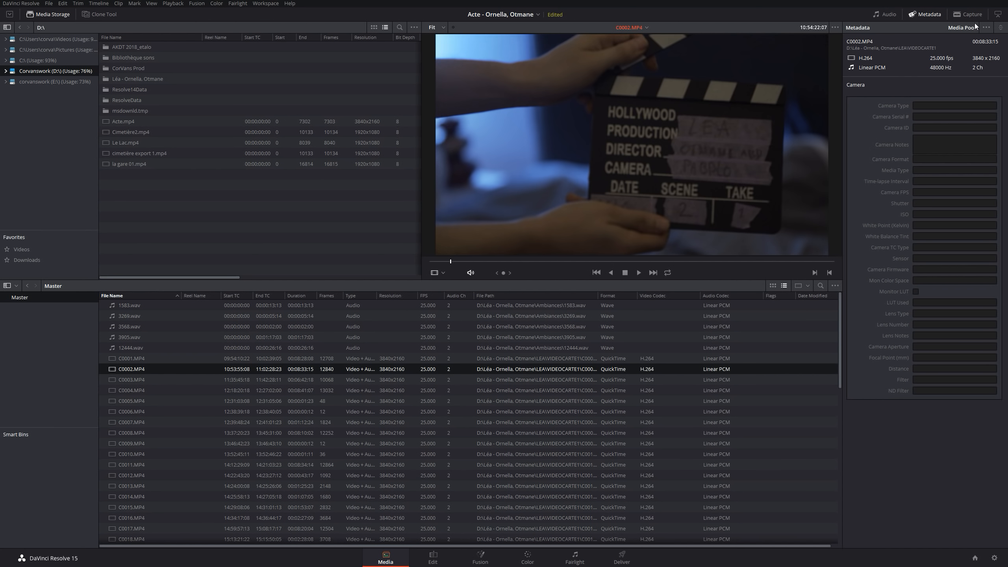
- Switch the metadata of clip C0002.MP4 to All Groups and look through the fields down to the audio ones
left_click(1000, 27)
left_click(968, 39)
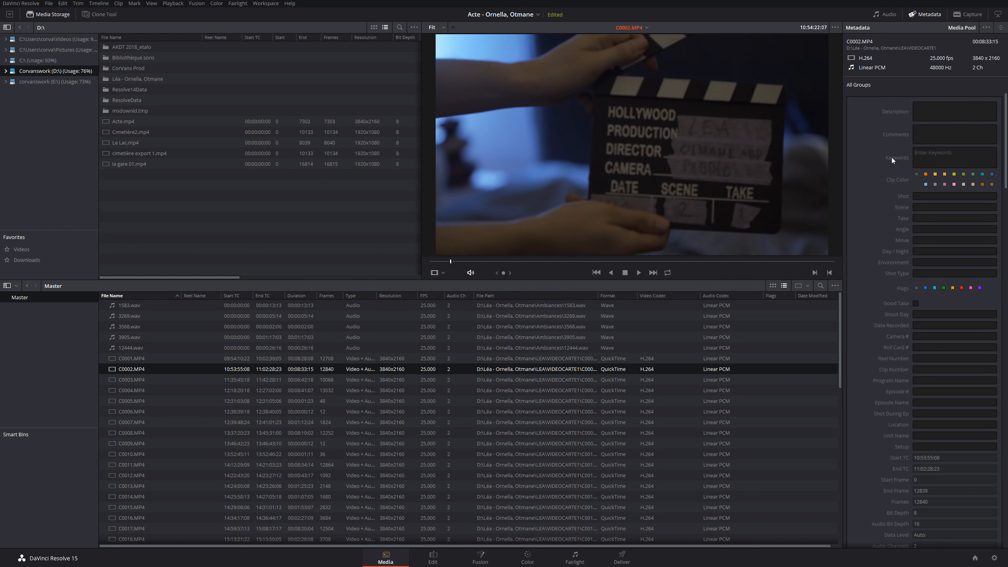
scroll(886, 153, "down", 8)
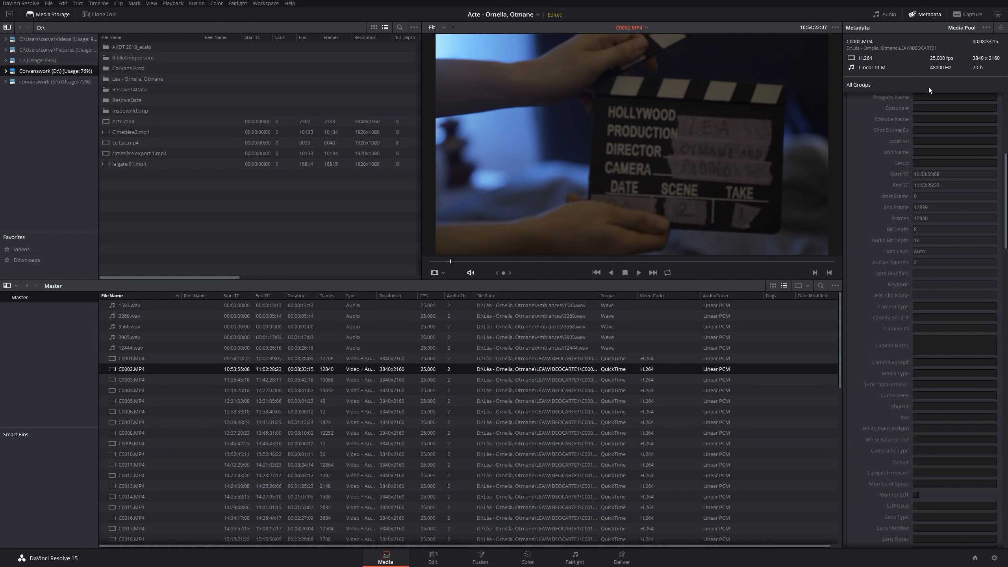
left_click(1000, 27)
left_click(855, 134)
scroll(855, 134, "down", 15)
scroll(854, 134, "down", 15)
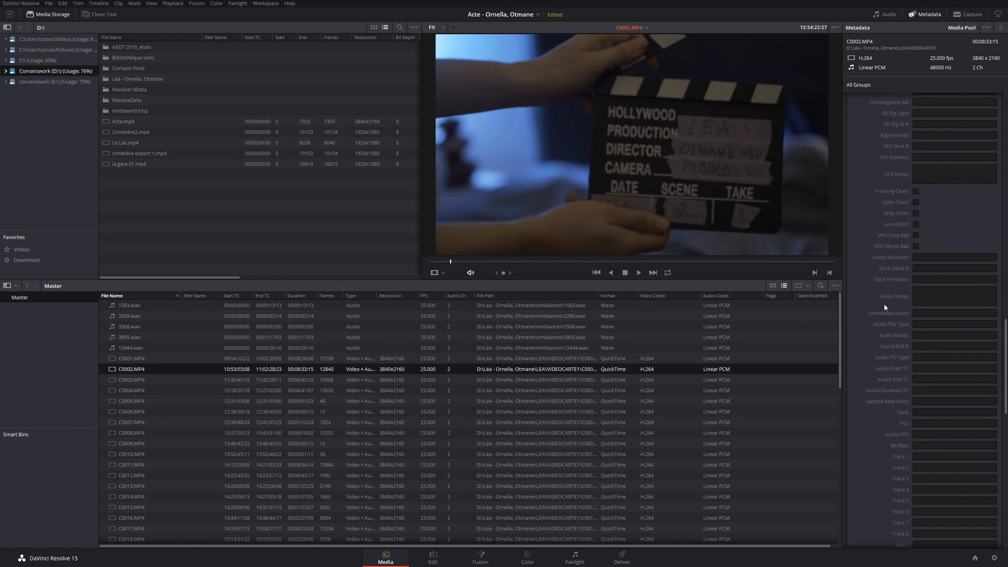
- Switch the metadata of clip C0002.MP4 from All Groups to the Shot & Scene group
scroll(877, 306, "down", 15)
scroll(852, 269, "up", 15)
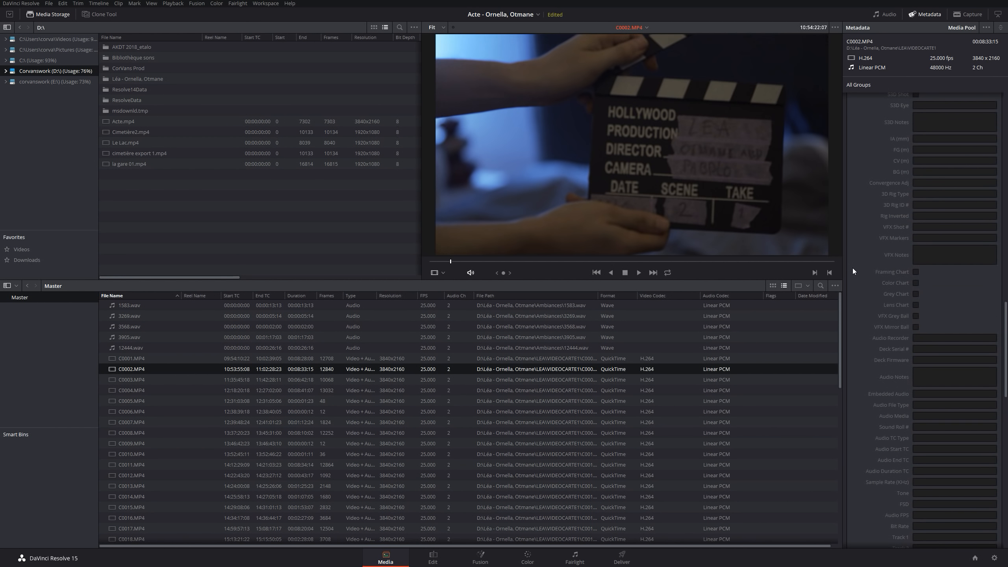
scroll(852, 268, "up", 5)
left_click(986, 28)
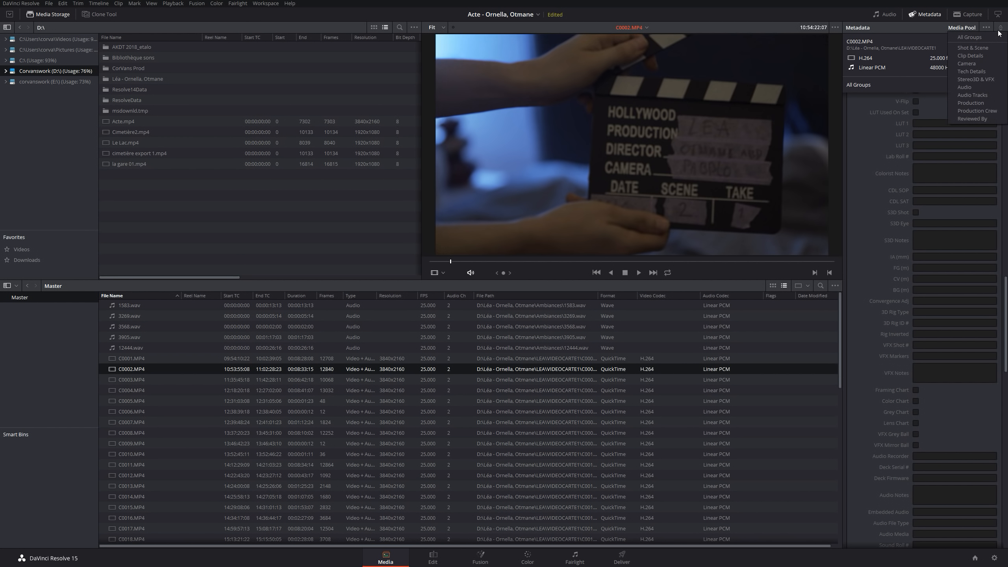
left_click(988, 48)
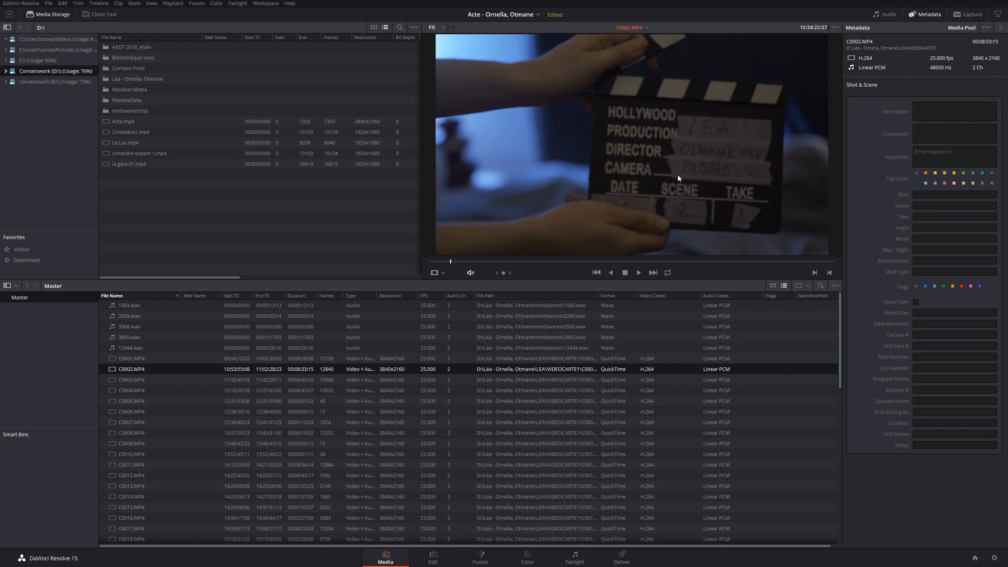
- Set the Scene of clip C0002.MP4 to 2 and its Take to 1, as on the clapperboard
left_click(925, 205)
left_click(937, 194)
left_click(922, 205)
key("Tab")
left_click(921, 206)
type("2")
left_click(936, 218)
type("1")
key("Return")
- Add the Scene and Take columns to the media pool's clip list
left_click_drag(690, 547, 704, 548)
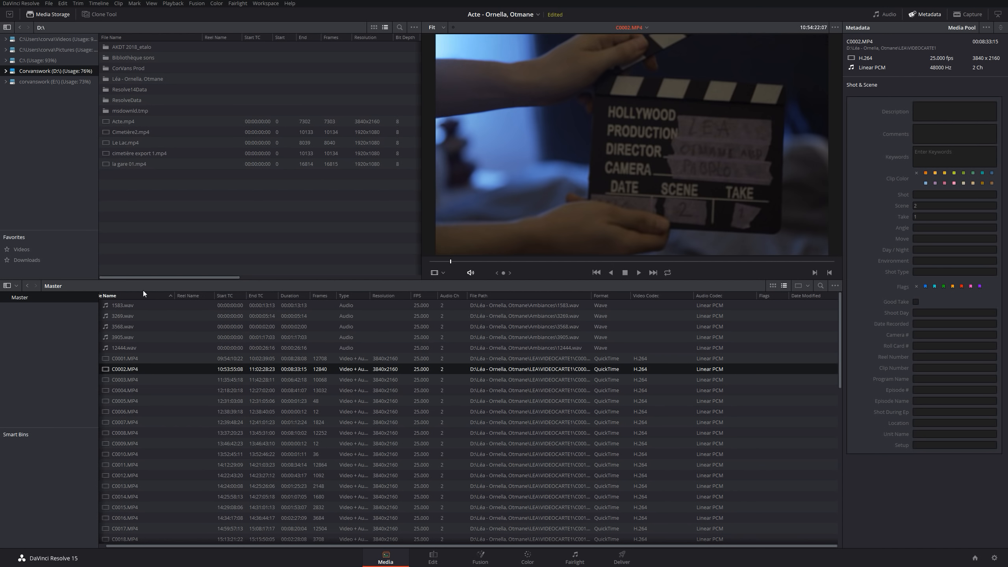
right_click(205, 296)
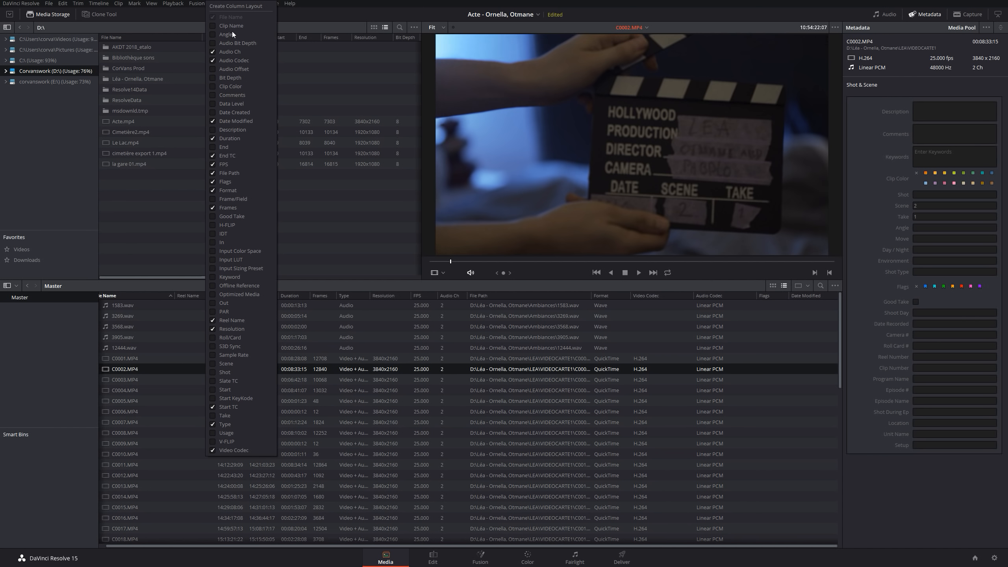
left_click(212, 364)
left_click(214, 416)
left_click(716, 418)
left_click(716, 417)
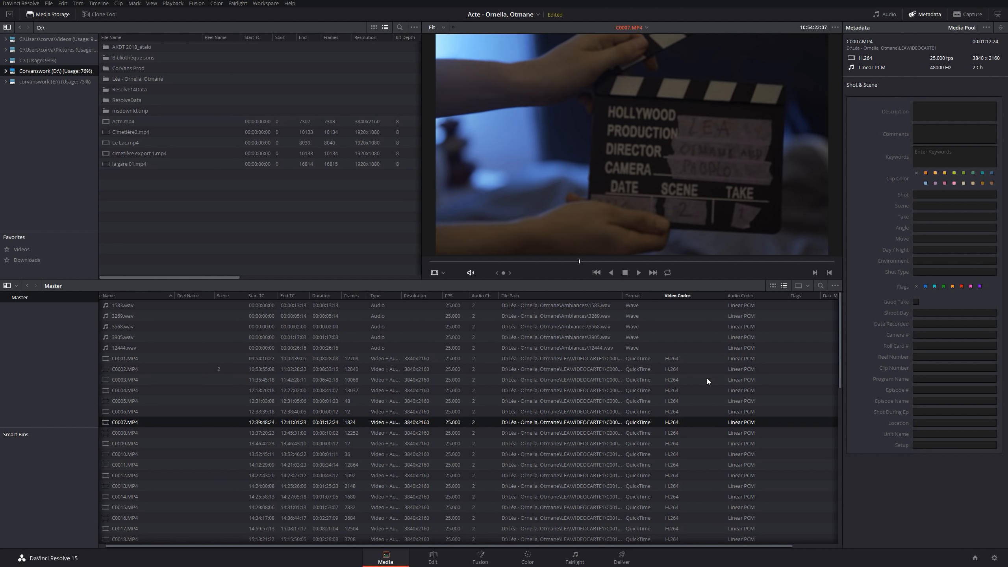
- Rearrange the clip list columns so that Scene and Take directly follow File Name, ahead of Reel Name
scroll(700, 457, "down", 6)
left_click_drag(716, 544, 823, 532)
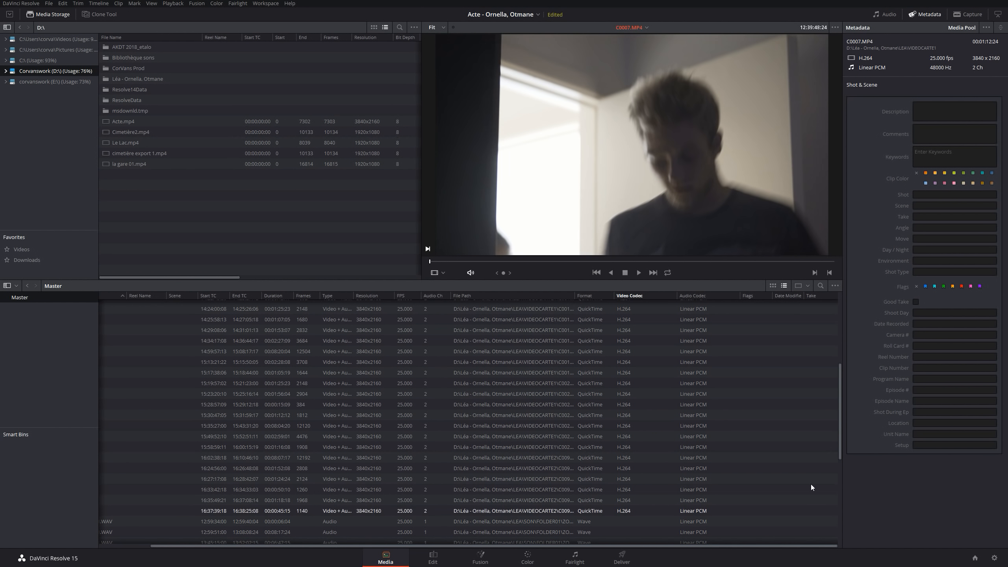
scroll(785, 384, "up", 6)
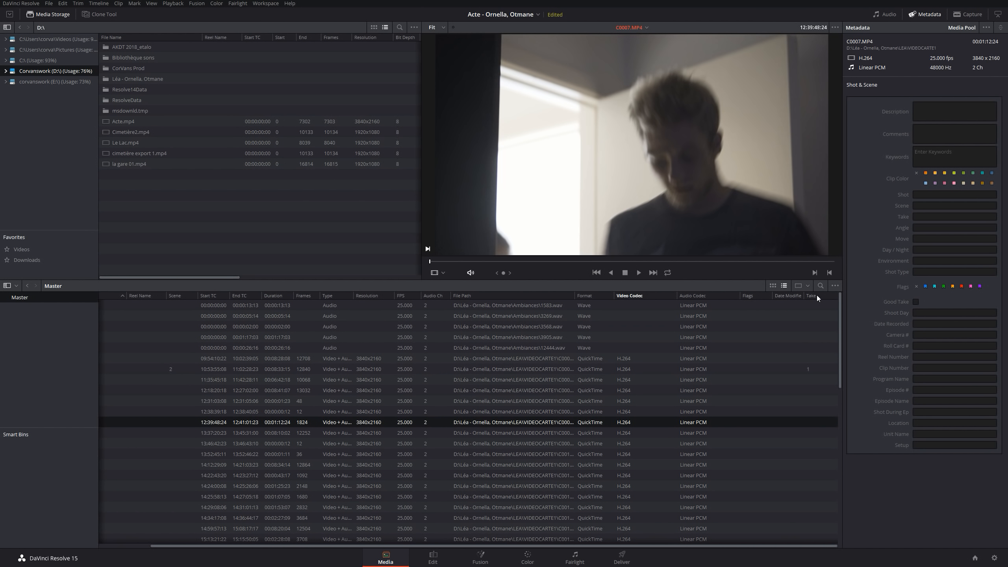
left_click_drag(816, 295, 203, 296)
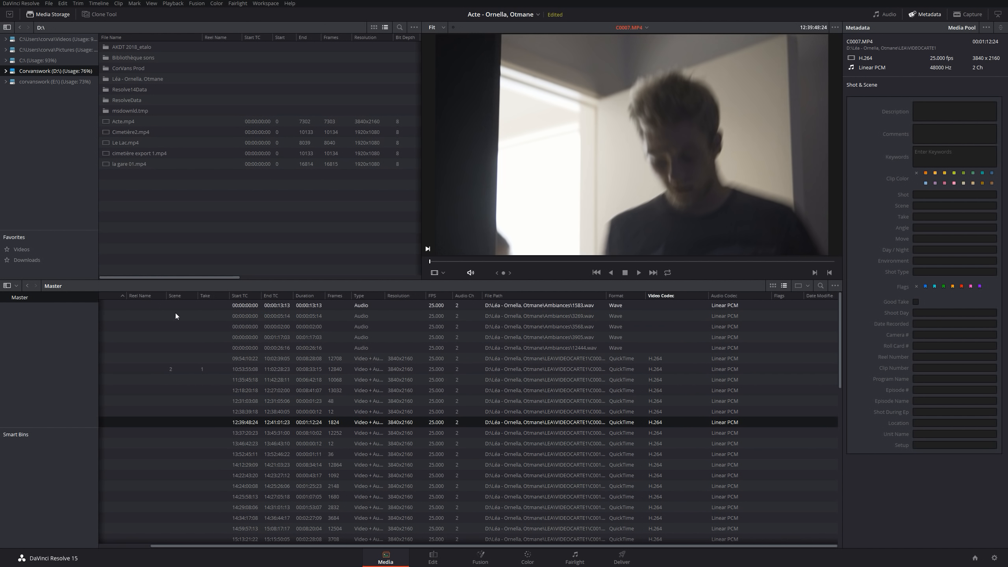
left_click_drag(236, 546, 91, 528)
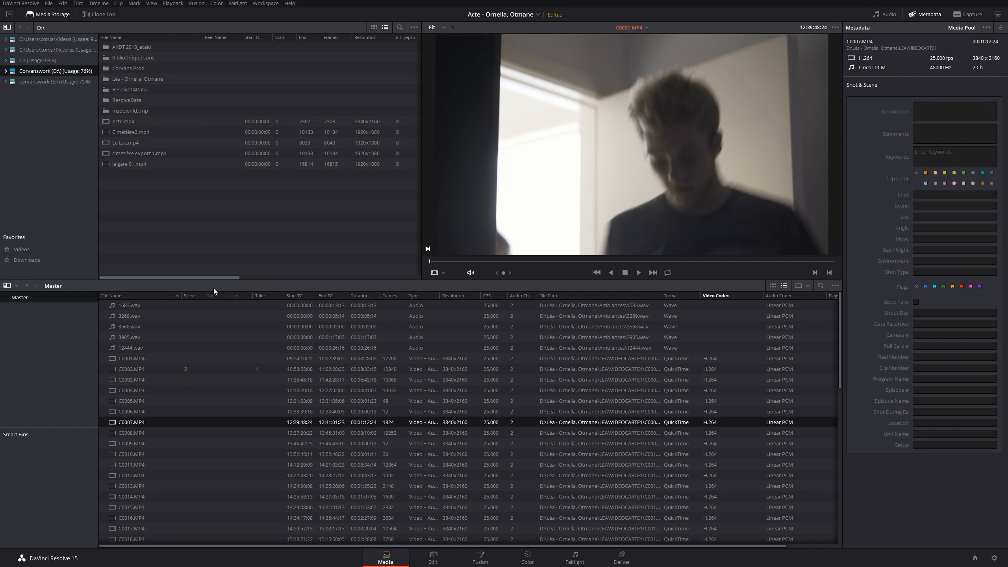
left_click_drag(220, 288, 221, 288)
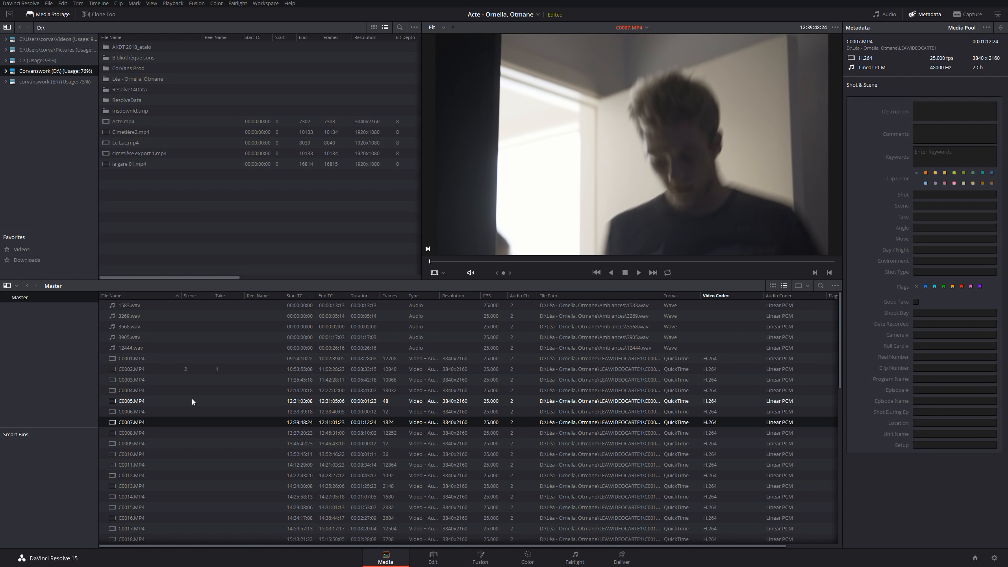
- Set the Scene of clip C0003.MP4 to 2 and its Take to 3 in the Shot & Scene metadata
left_click(129, 369)
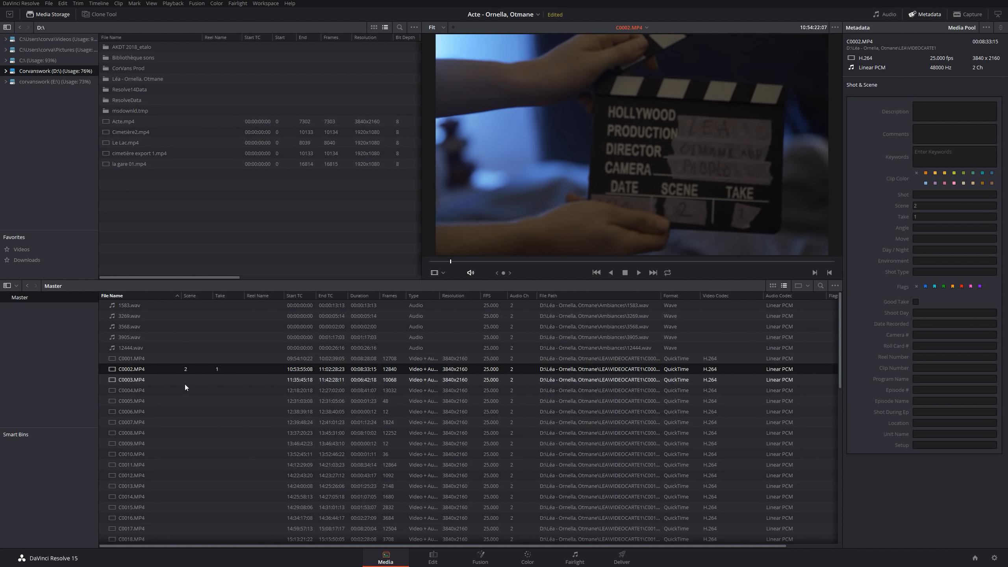
left_click(164, 376)
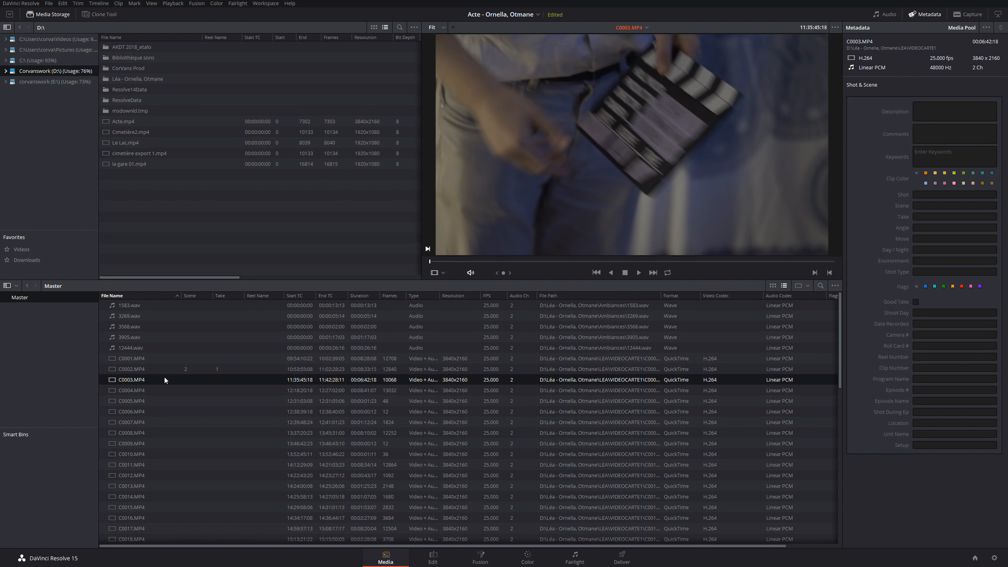
left_click(932, 206)
type("2")
key("Tab")
type("3")
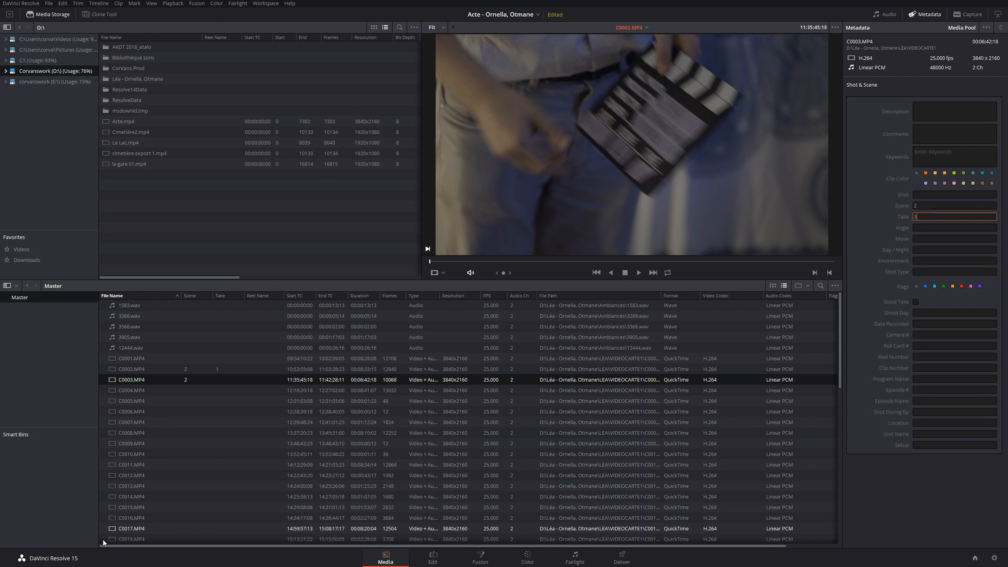
left_click(204, 391)
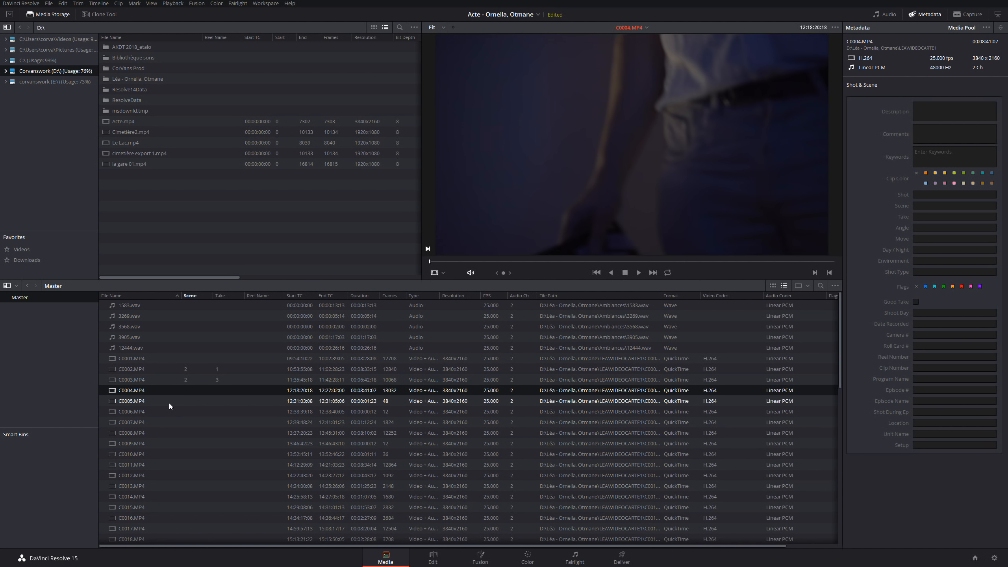
- Review the Scene and Take entries of clips C0002.MP4 and C0003.MP4, and look through the whole Master clip list
left_click(157, 368)
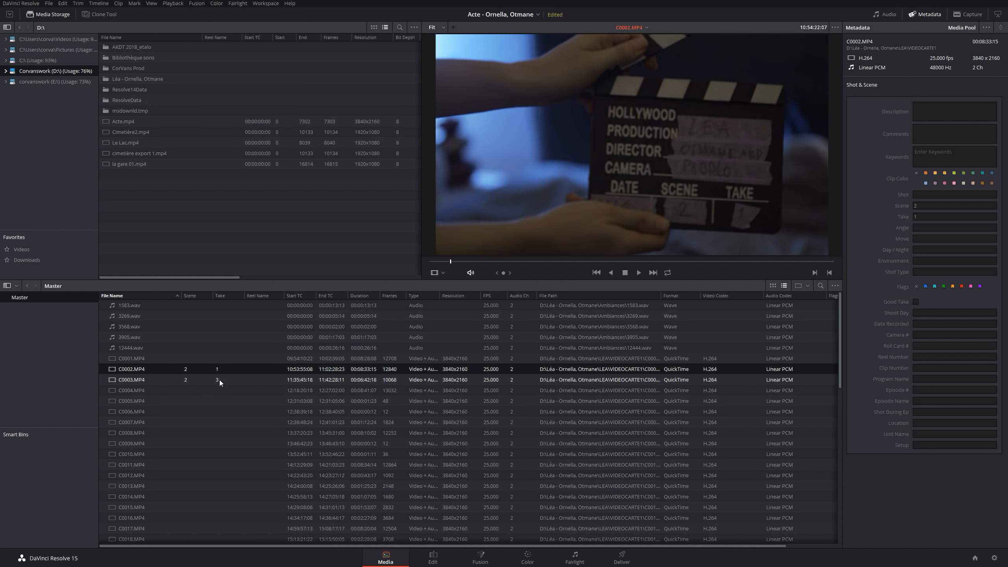
left_click(165, 381)
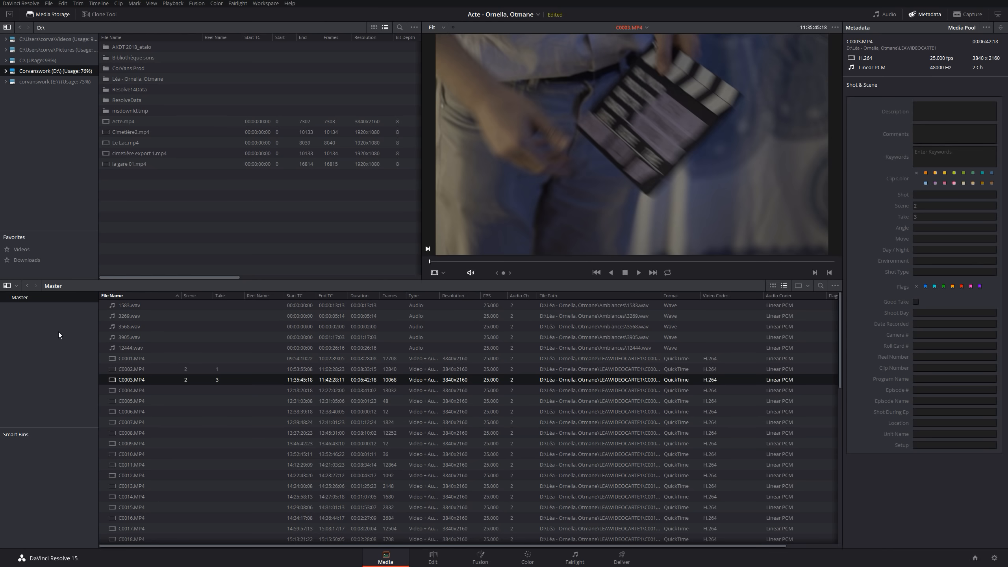
scroll(285, 437, "down", 5)
scroll(281, 431, "up", 5)
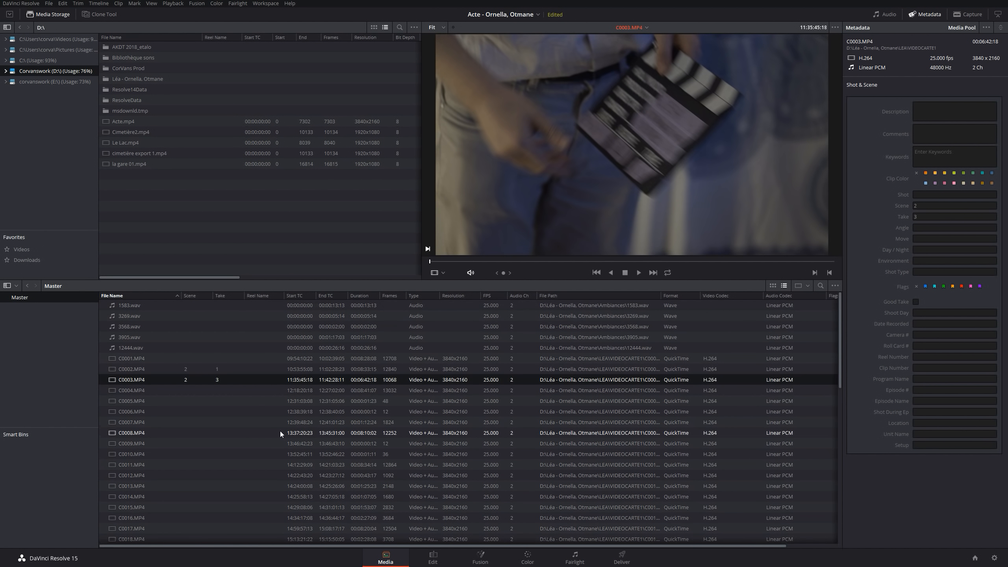
scroll(281, 430, "down", 20)
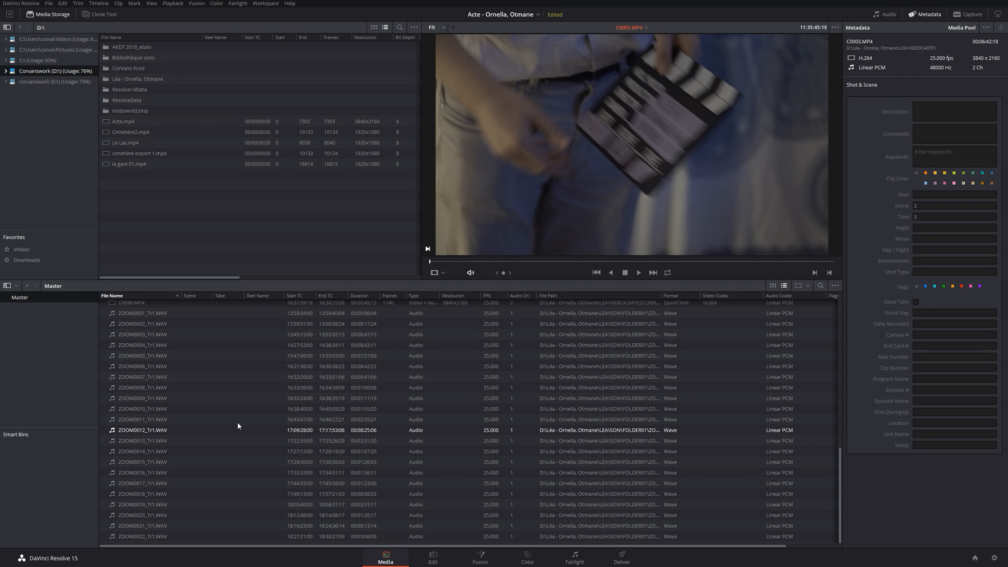
scroll(238, 429, "up", 20)
scroll(238, 429, "down", 20)
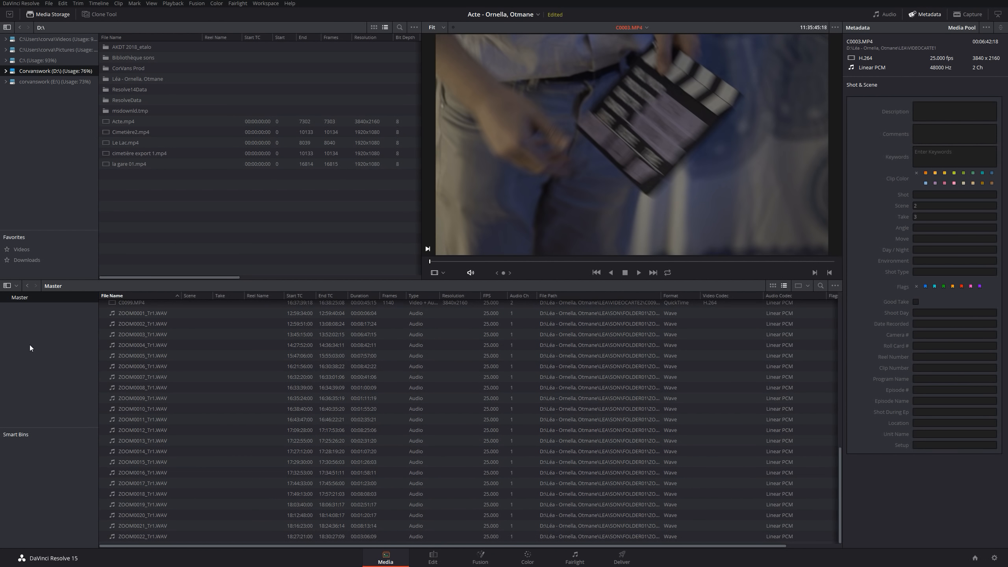
scroll(252, 440, "up", 20)
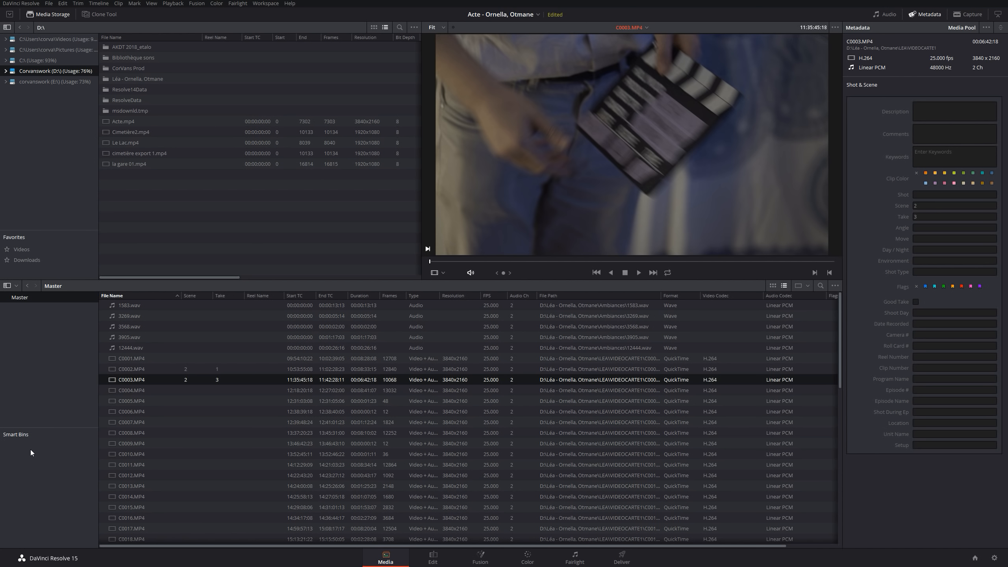
- Start a new smart bin and name it Séquence 2
right_click(32, 466)
left_click(52, 470)
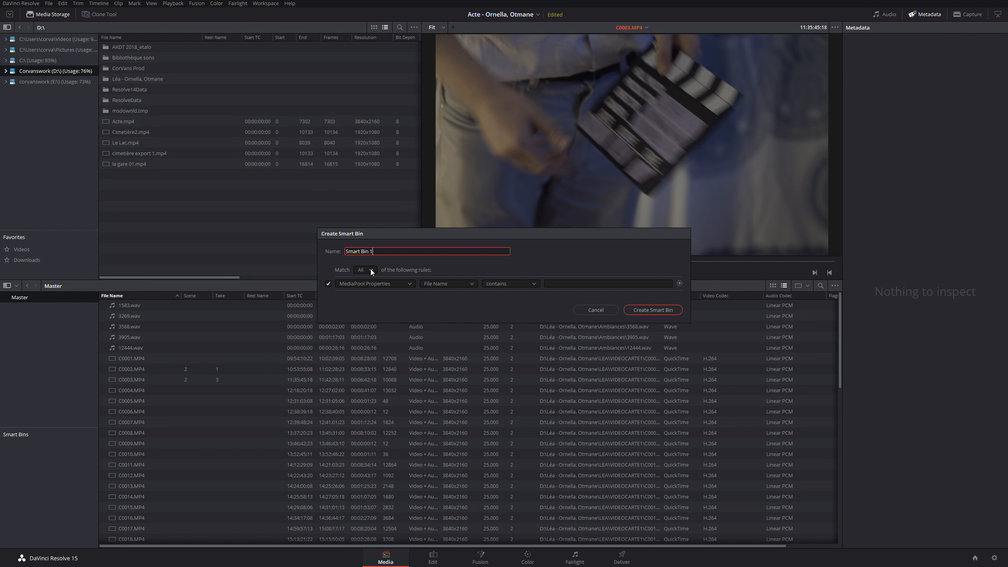
key("BackSpace")
key("BackSpace")
key("BackSpace")
key("BackSpace")
key("BackSpace")
key("BackSpace")
key("BackSpace")
key("BackSpace")
key("BackSpace")
key("BackSpace")
key("BackSpace")
type("S")
type("q")
key("BackSpace")
type("équence 2")
- Create the smart bin with the rule Metadata - Shot & Scene, Scene contains 2
left_click(400, 283)
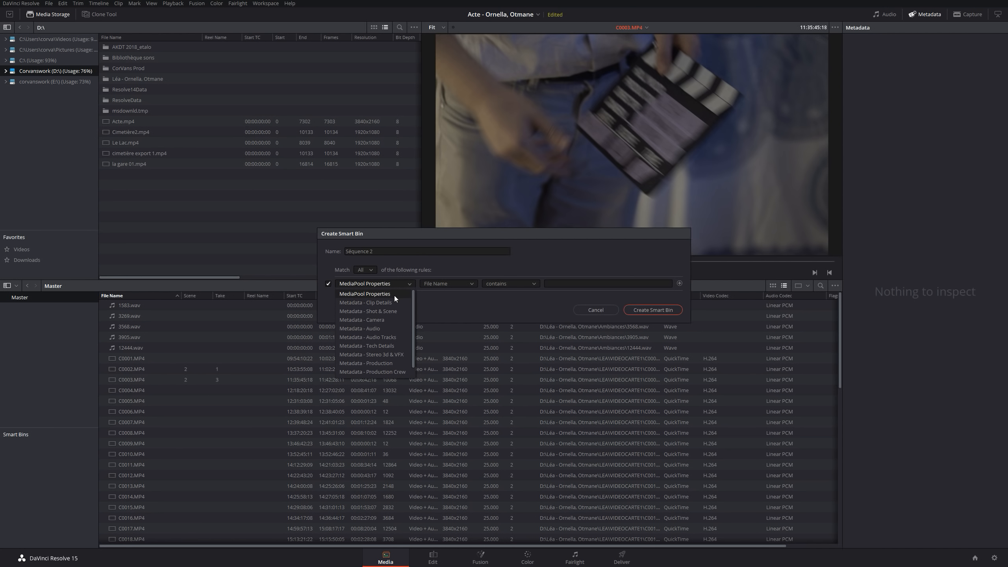
left_click(389, 310)
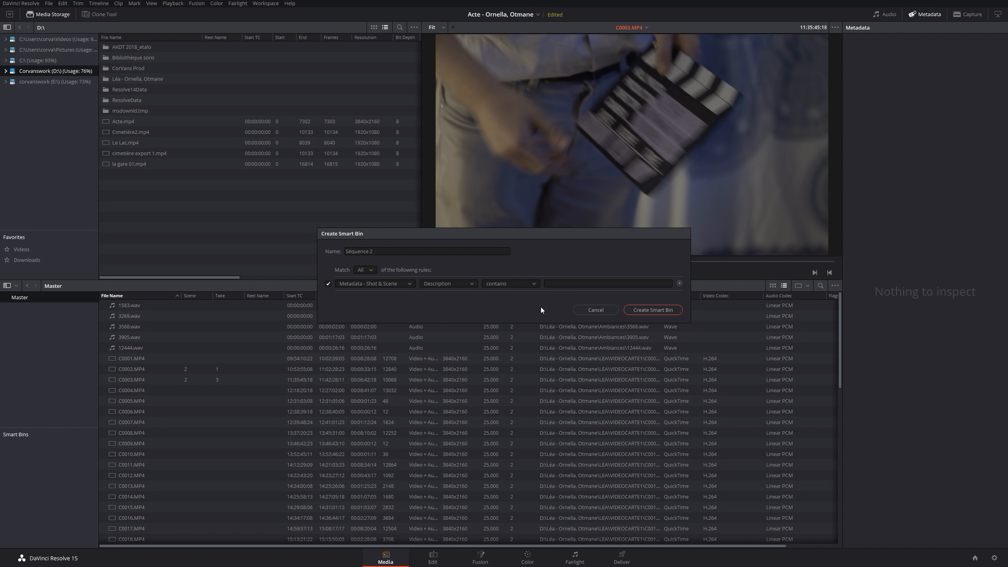
left_click(470, 283)
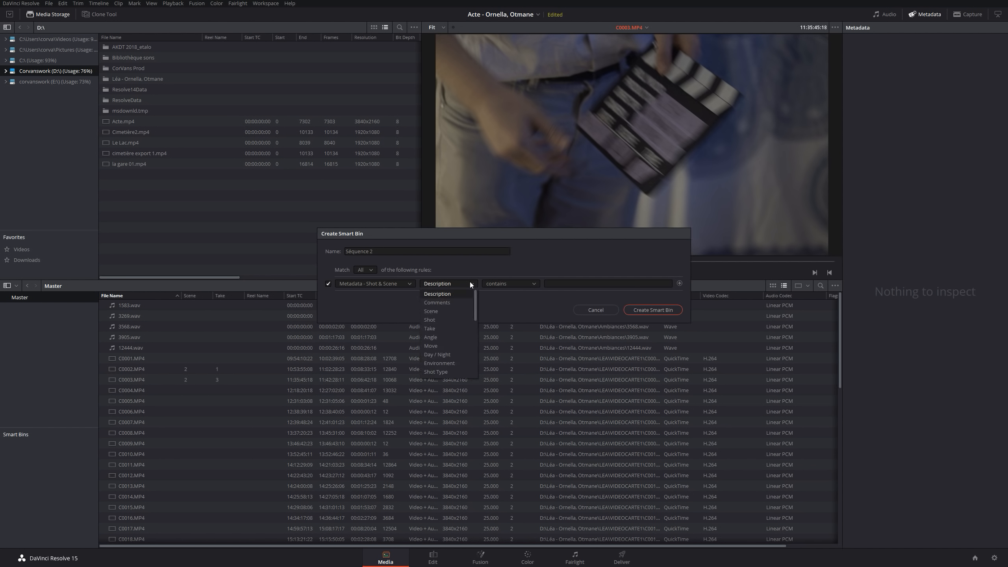
left_click(447, 310)
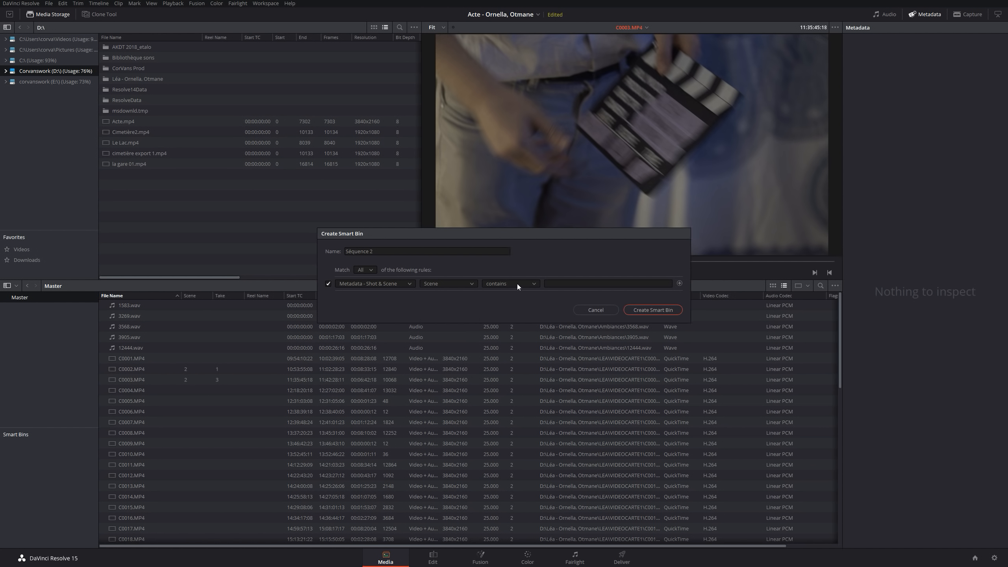
left_click(584, 285)
type("2")
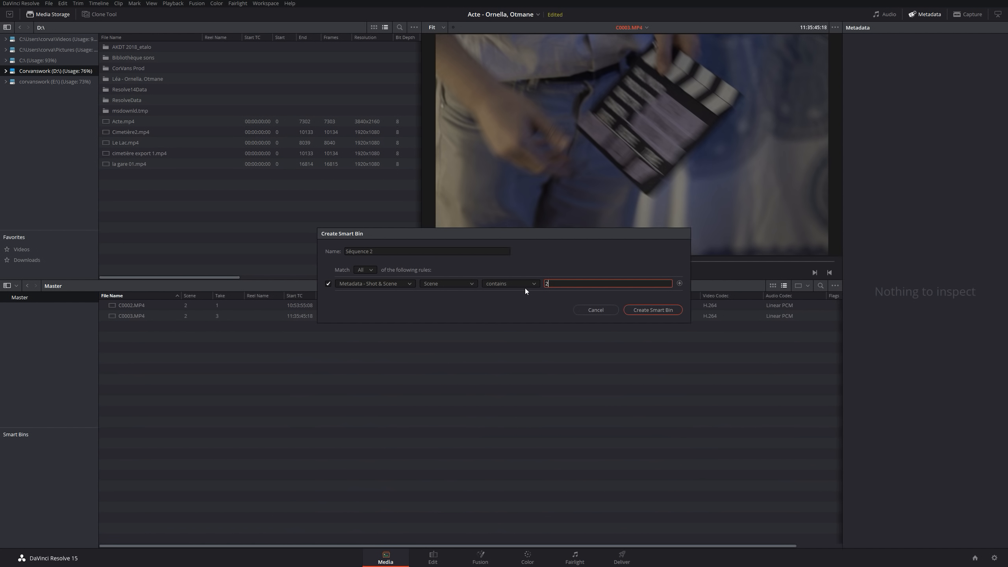
left_click(648, 309)
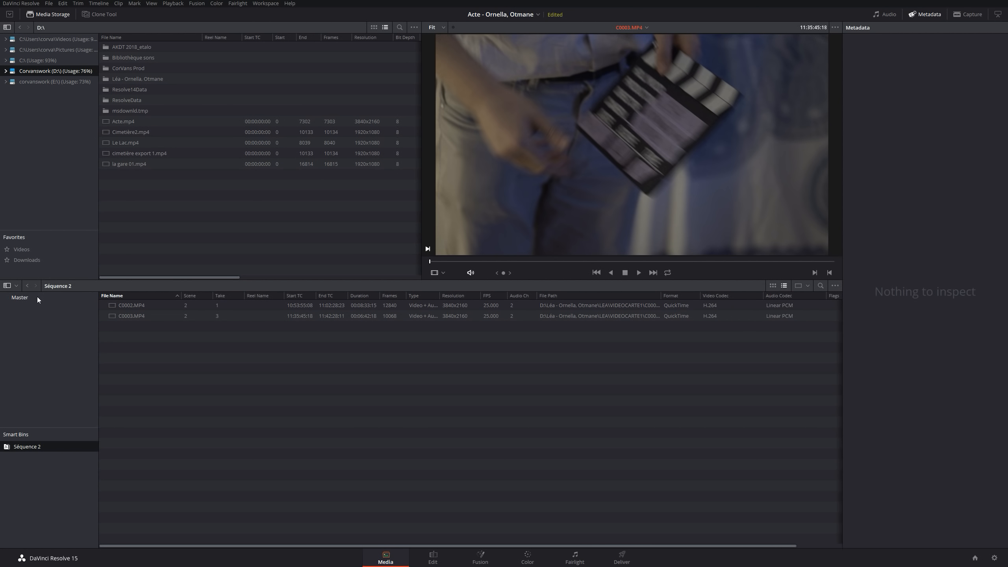
- Compare clips C0002.MP4 and C0003.MP4 in the Séquence 2 smart bin with their entries in the Master bin
left_click(127, 304)
left_click(138, 315)
left_click(137, 305)
left_click(127, 317)
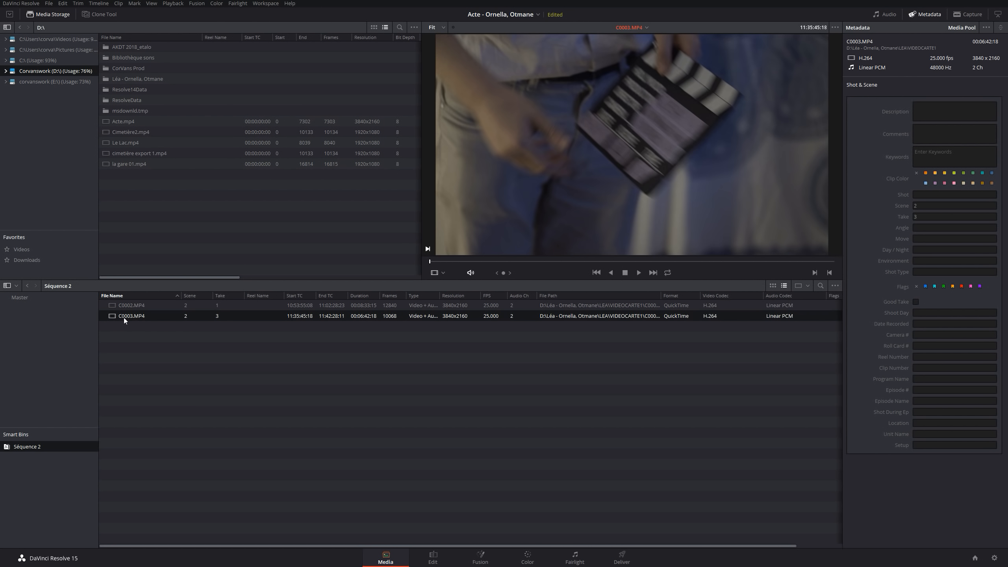
left_click(38, 301)
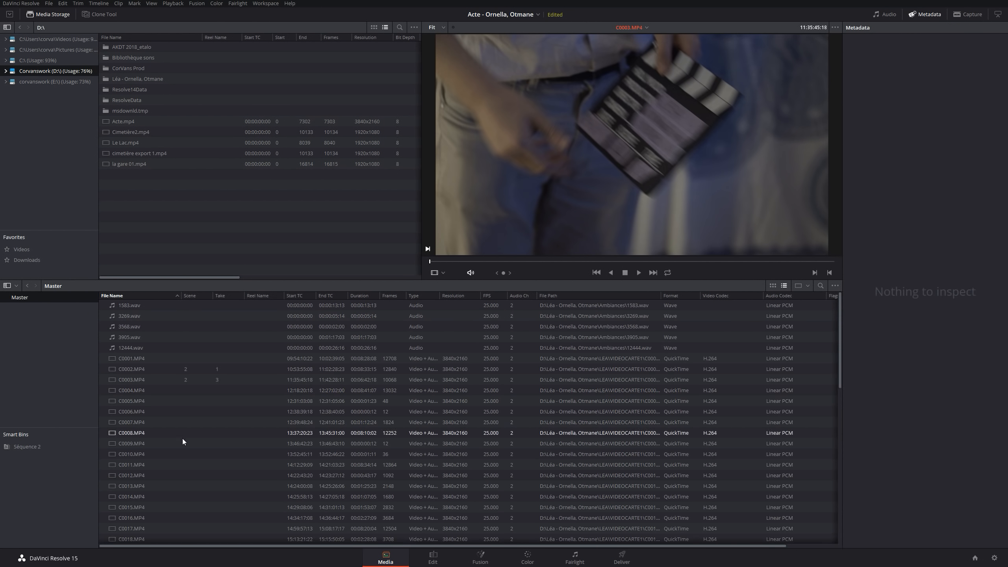
left_click(132, 390)
left_click(132, 380)
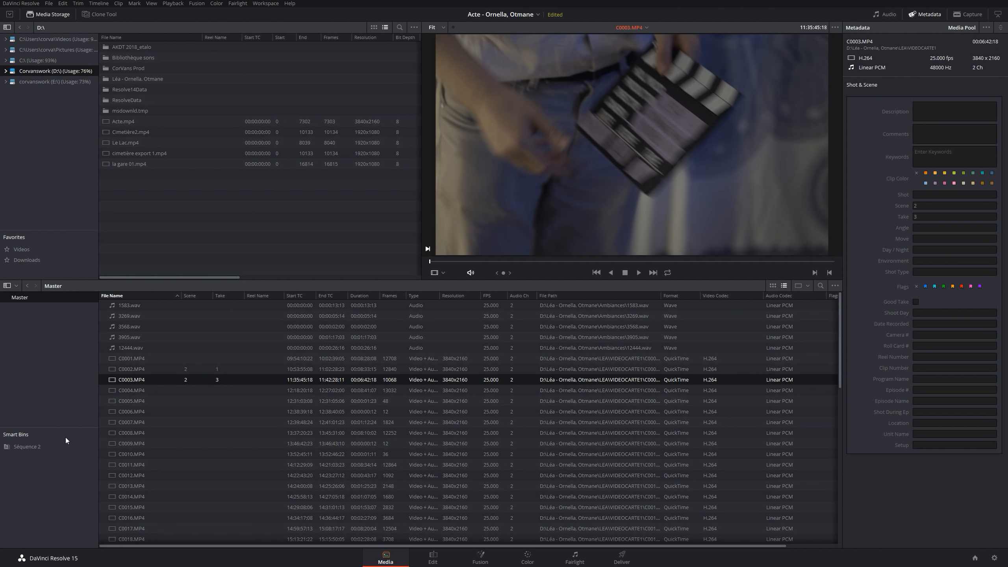
left_click(40, 451)
left_click(133, 309)
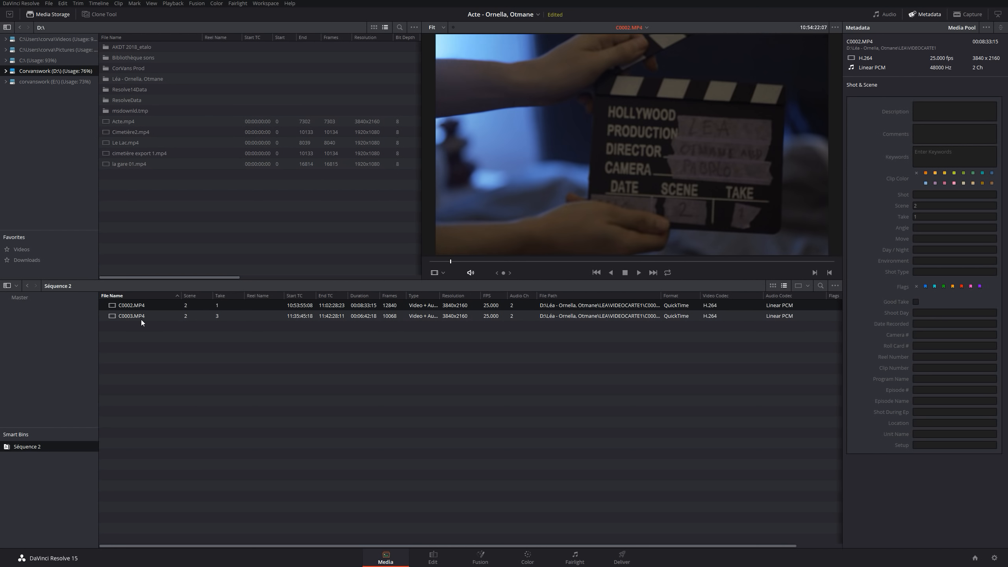
left_click(147, 350)
left_click(43, 300)
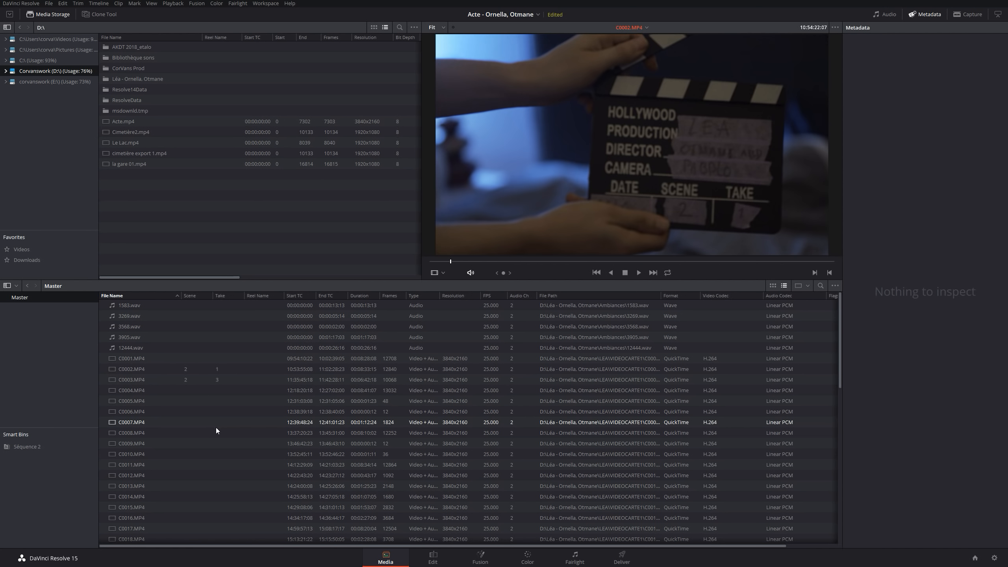
- Start another smart bin and name it Séquence 3
right_click(27, 468)
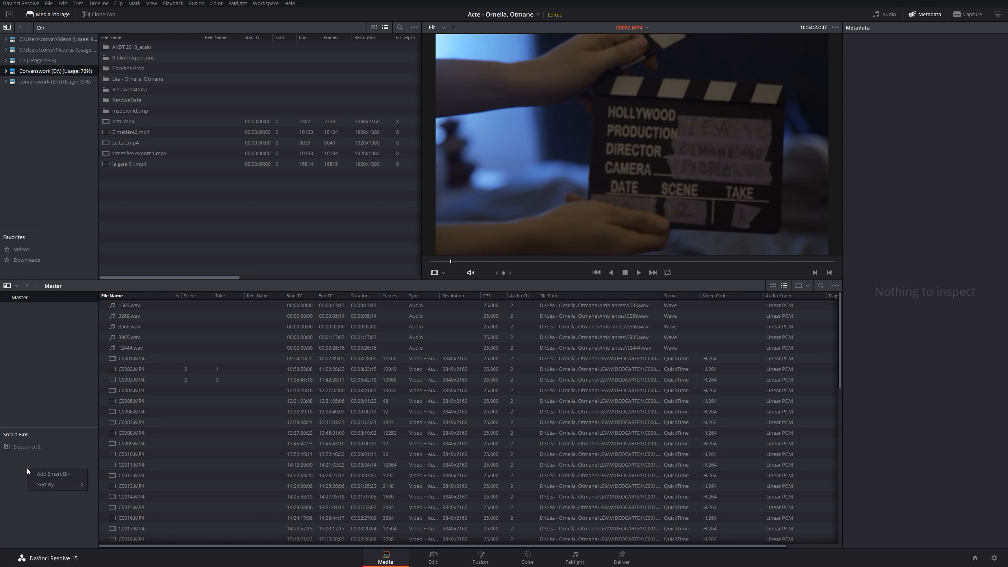
left_click(47, 476)
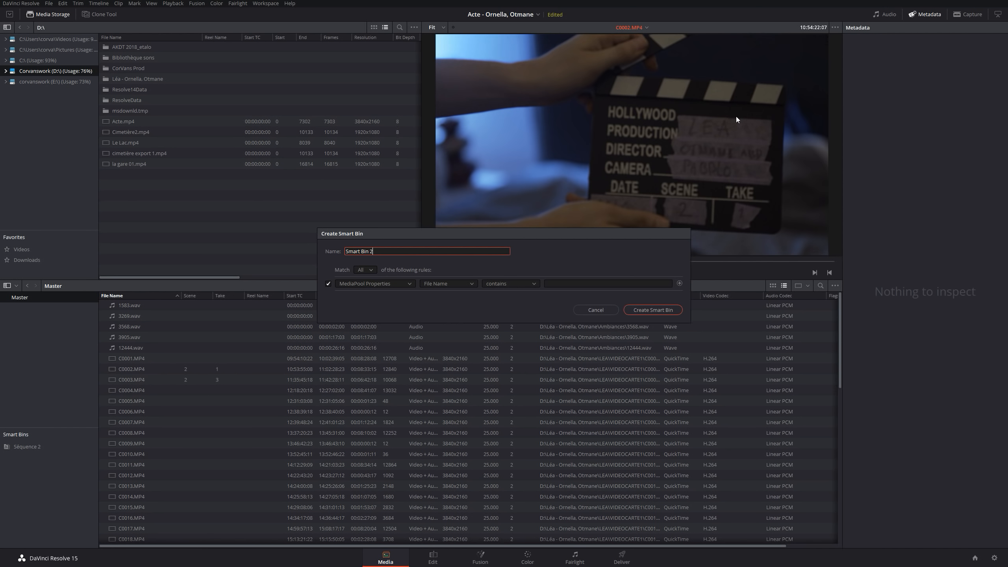
triple_click(391, 252)
type("Séquence 3")
- Create the smart bin with the rule Metadata - Shot & Scene, Scene contains 3
left_click(390, 283)
left_click(384, 311)
left_click(456, 284)
left_click(442, 311)
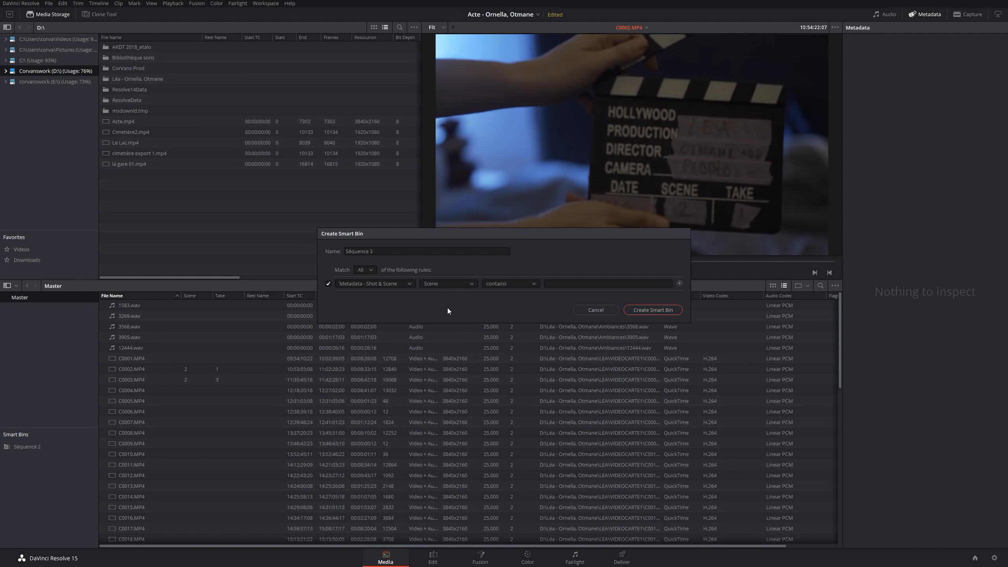
left_click(568, 283)
left_click(653, 310)
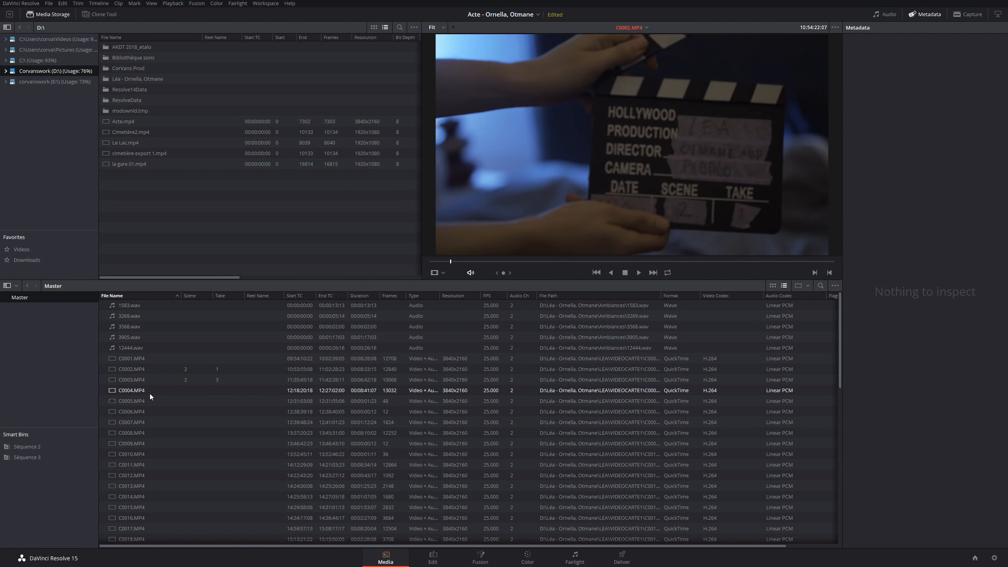
- Load clip C0004.MP4 from the Master bin and find the frame near its beginning where the slate is readable
left_click(149, 390)
left_click_drag(438, 263, 436, 263)
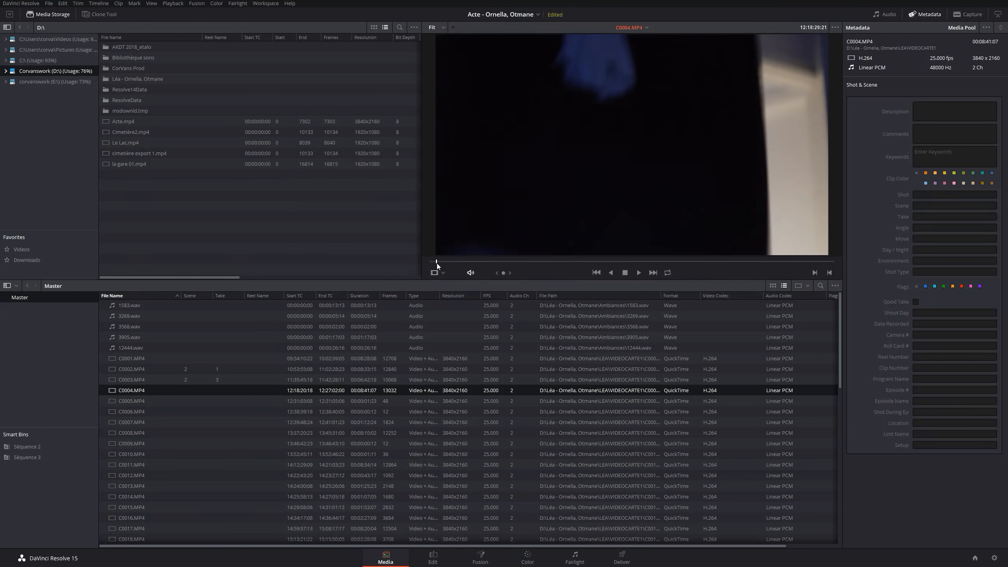
key("Left")
key("Left")
key("Left")
key("Left")
key("Left")
key("Left")
key("Left")
key("Left")
key("Left")
key("Left")
key("Left")
key("Left")
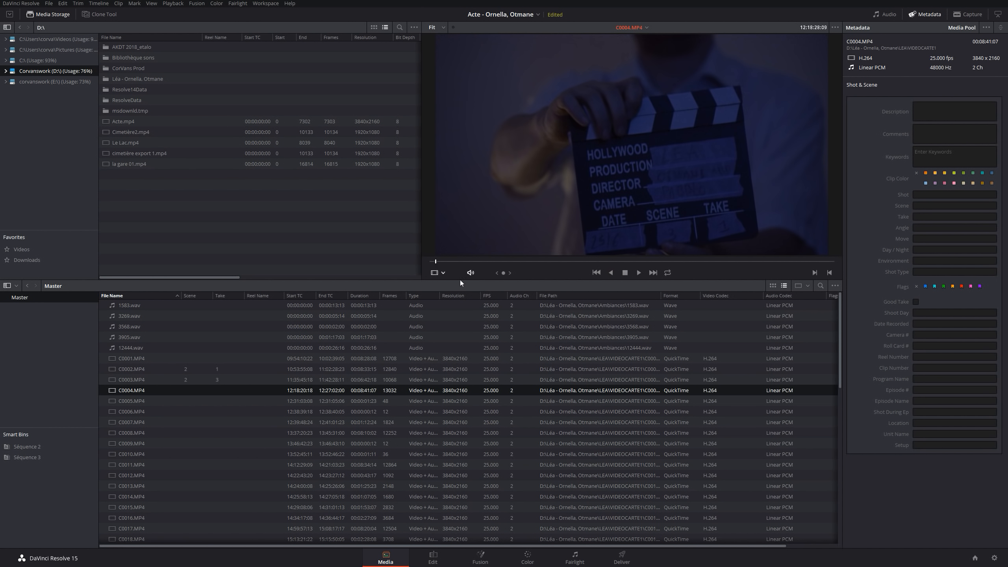
- Enter Scene 3 and Take 1 in the Shot & Scene metadata of clip C0004.MP4
left_click(928, 209)
type("3")
key("Tab")
type("1")
left_click(937, 511)
- Check clip C0004.MP4 in the Séquence 3 smart bin and return to the Master bin
left_click(21, 457)
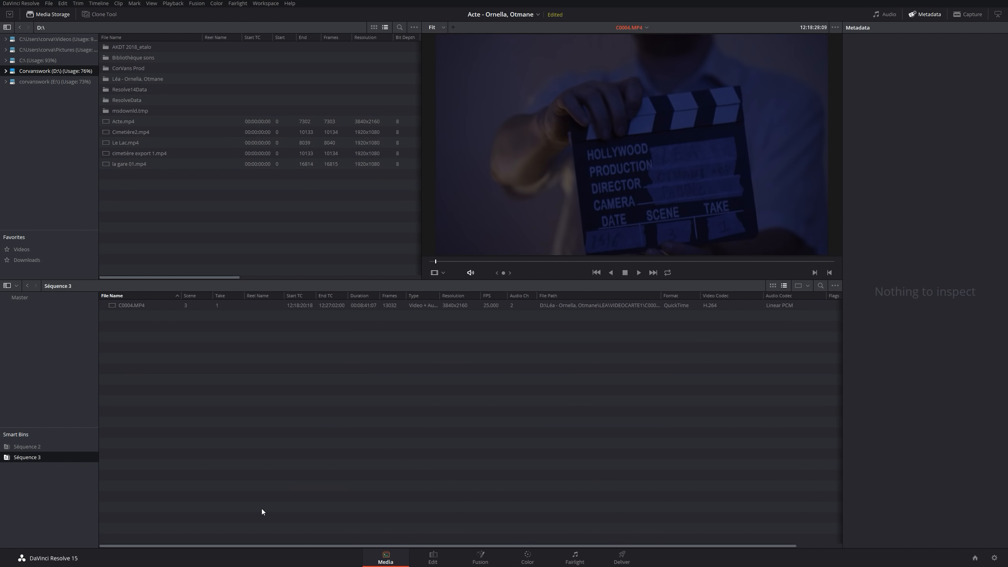
left_click(130, 308)
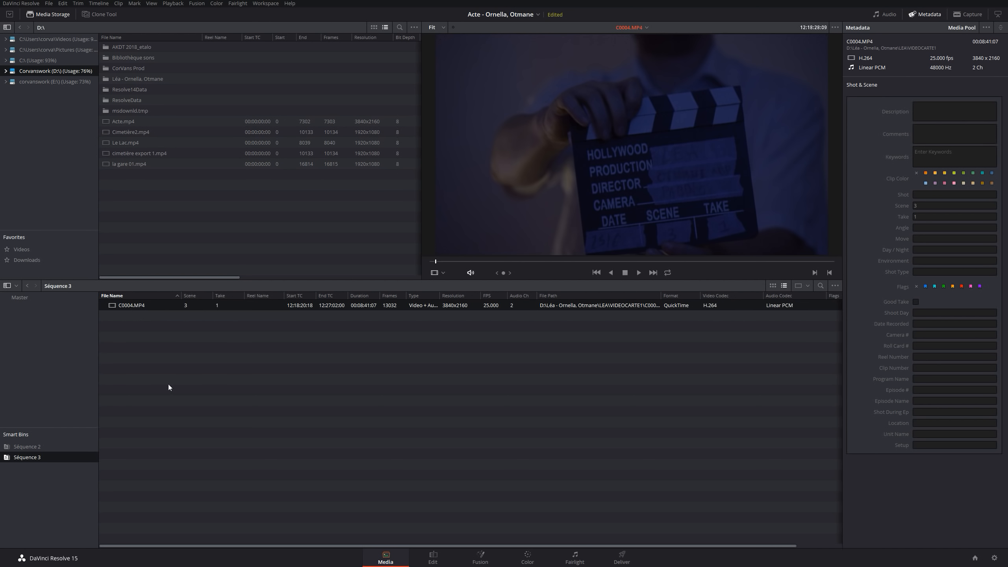
left_click(24, 299)
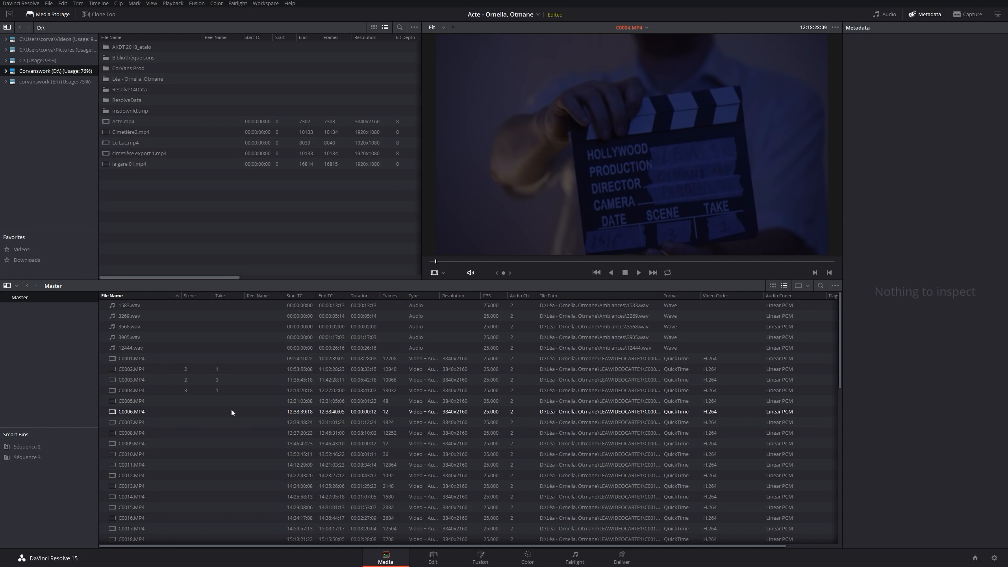
- Examine the Clip Details metadata of clip C0002.MP4, and return to its Shot & Scene metadata group
left_click(142, 369)
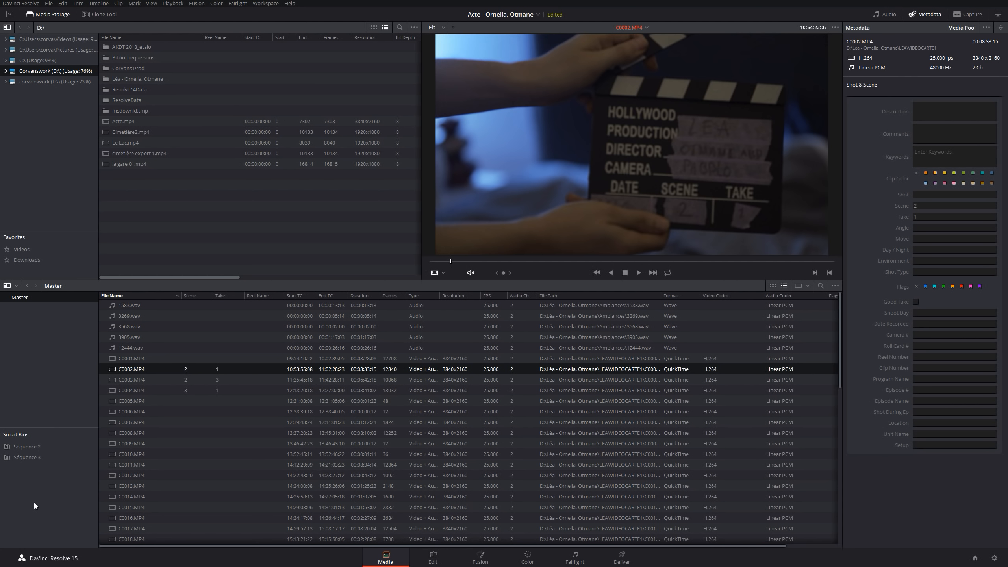
left_click(999, 28)
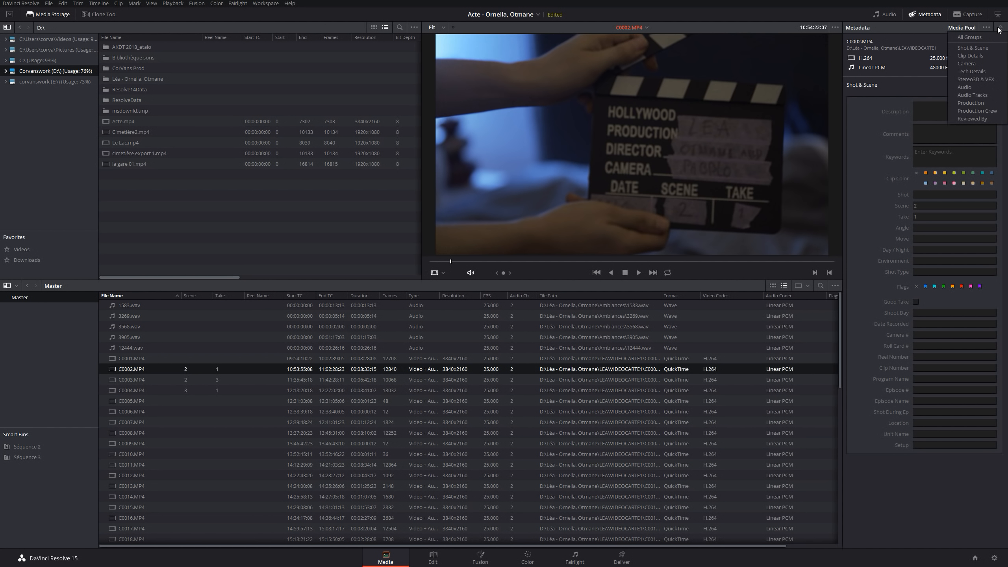
left_click(970, 55)
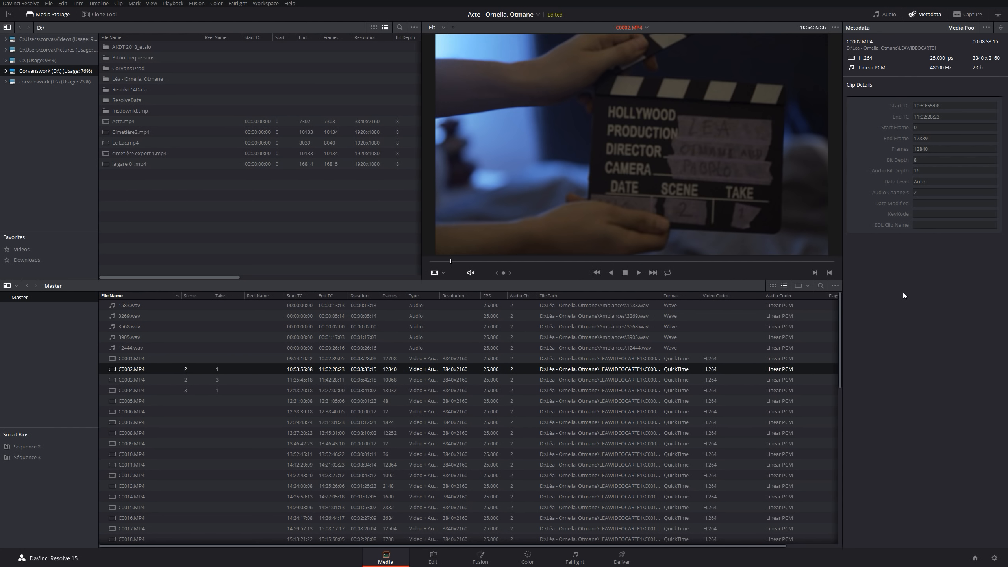
left_click(1000, 28)
left_click(993, 49)
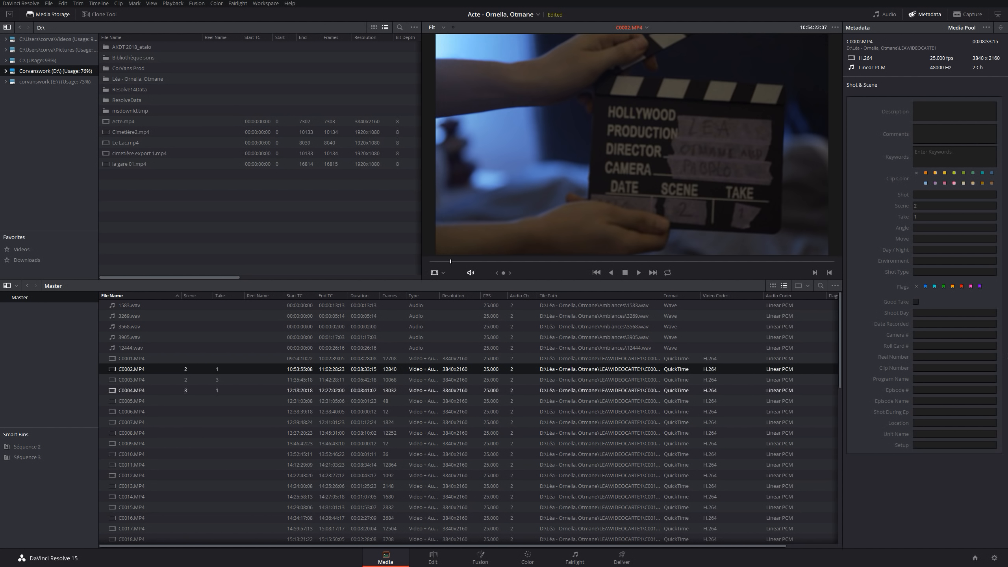
left_click(1001, 28)
left_click(725, 19)
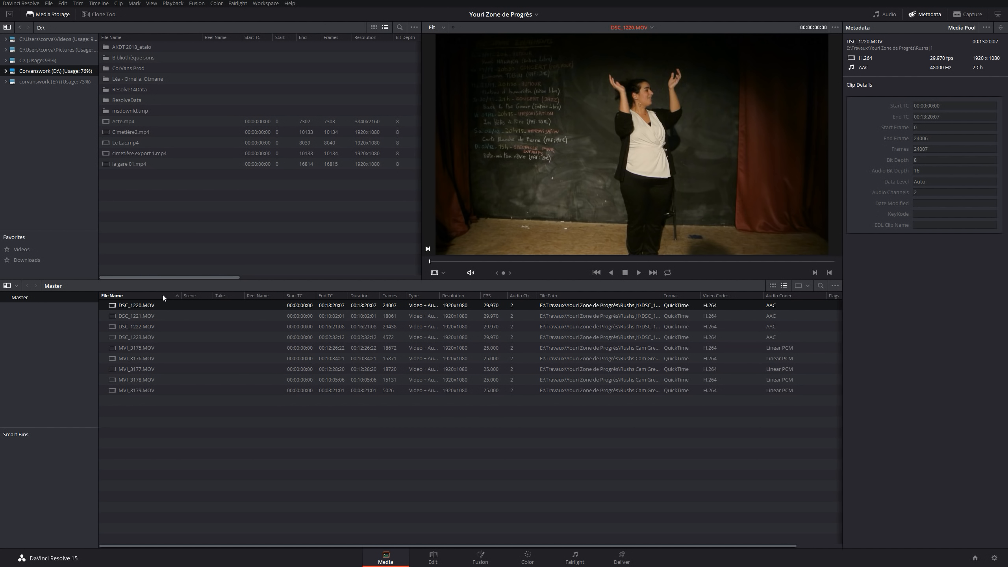
- Compare the DSC and MVI clips in the viewer and their Clip Details, and widen the Type column of the clip list
left_click(159, 325)
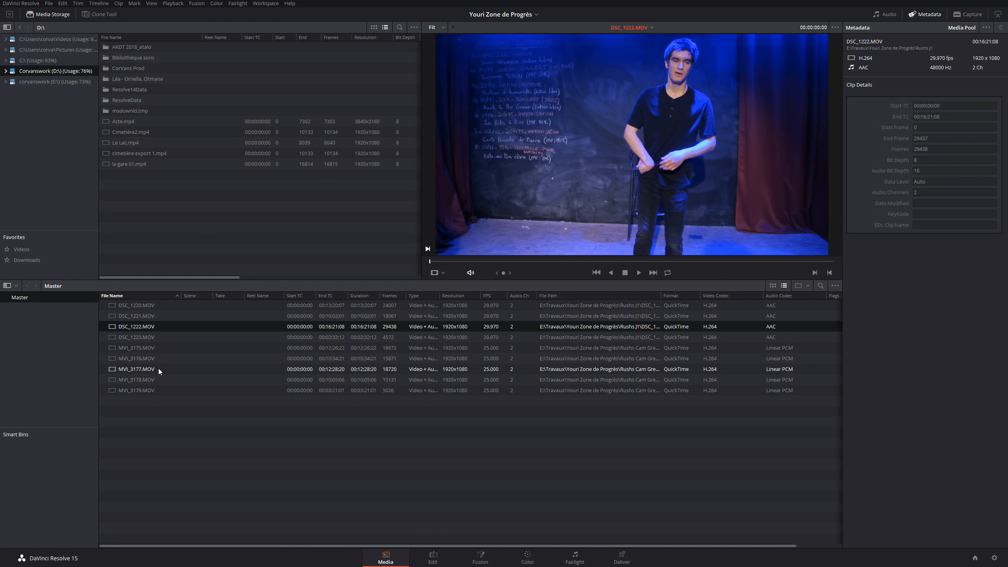
left_click(167, 358)
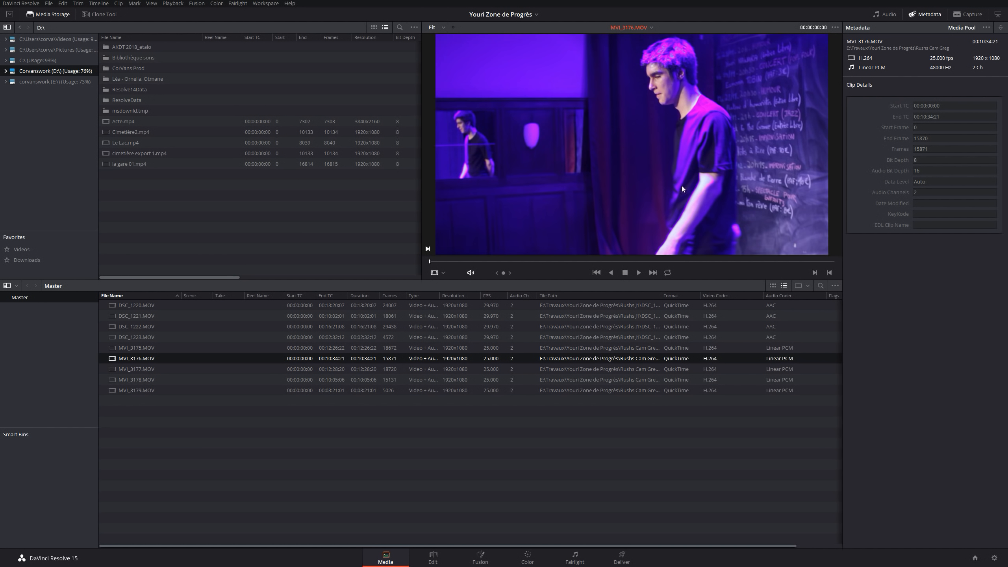
left_click(161, 369)
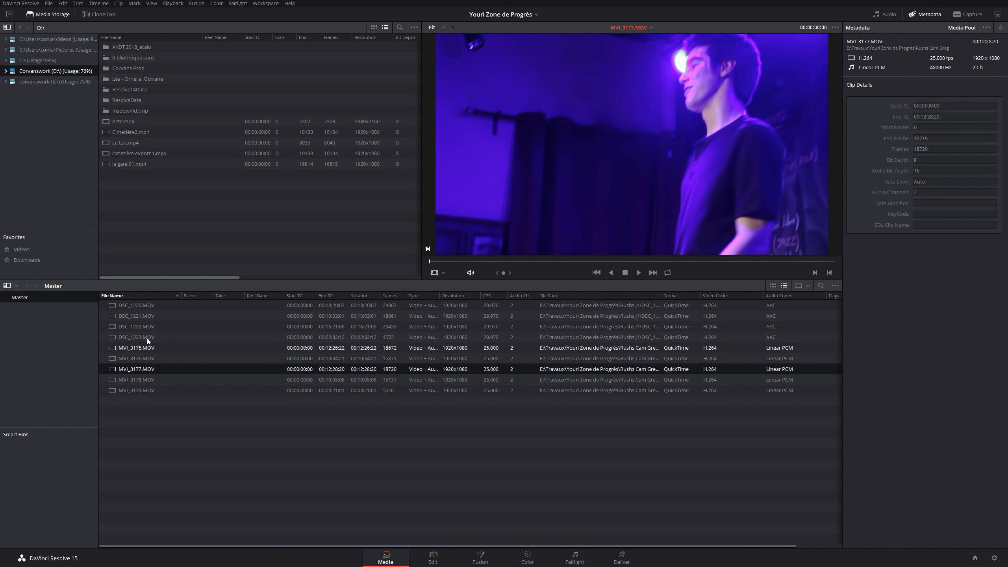
left_click(153, 306)
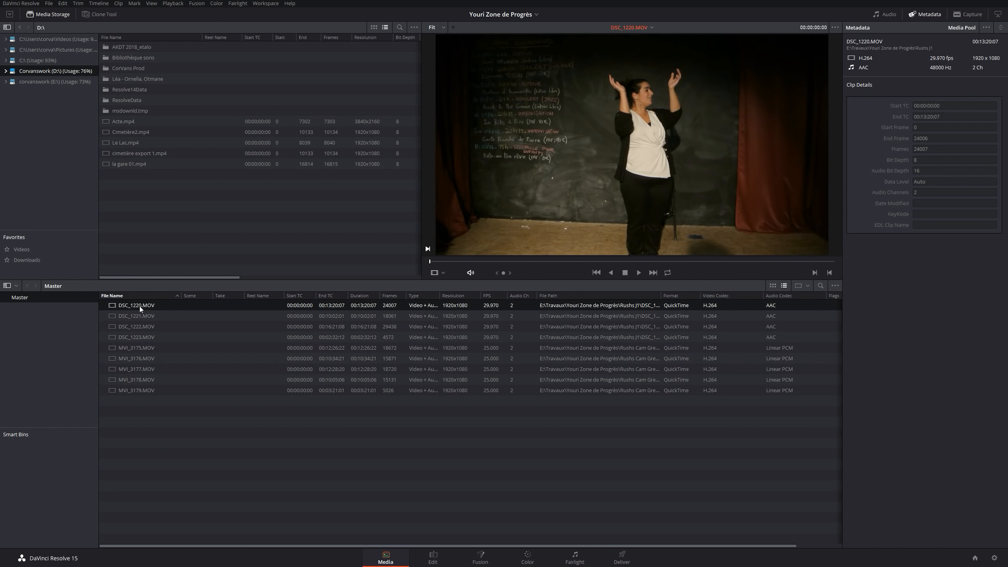
left_click(145, 352)
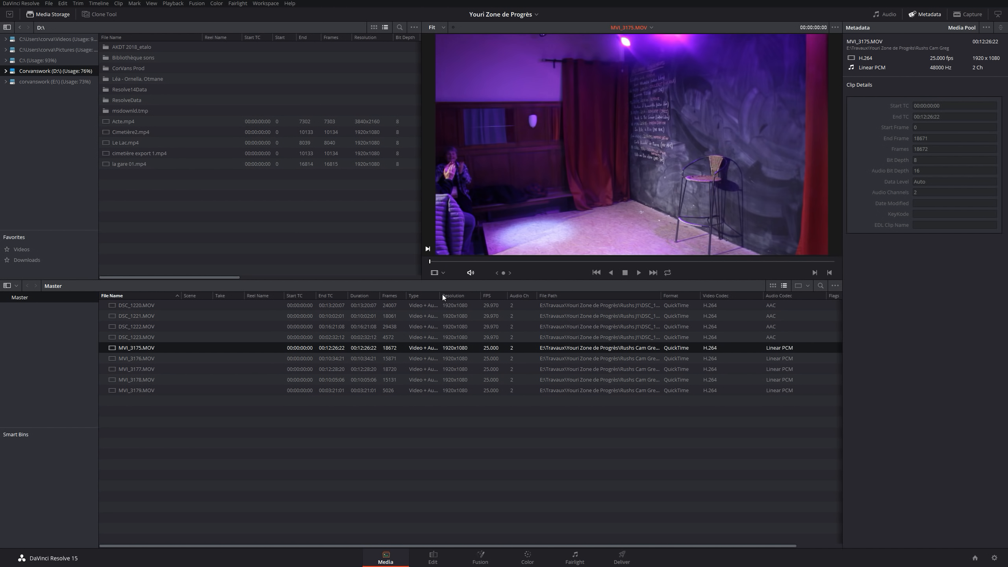
left_click_drag(442, 295, 452, 295)
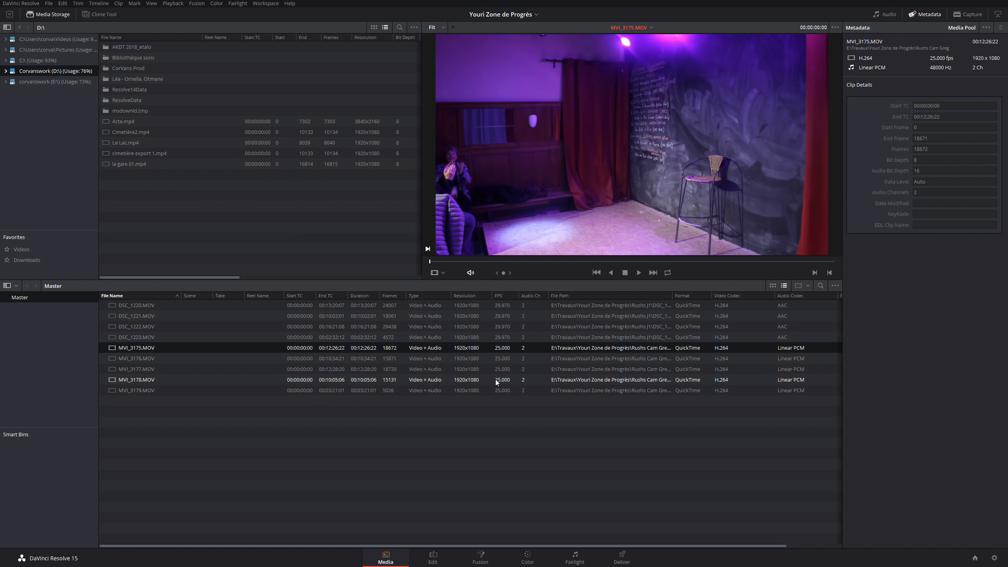
- Create a smart bin named Rushs 5D with the rule MediaPool Properties, Frame Rate is 25
right_click(42, 474)
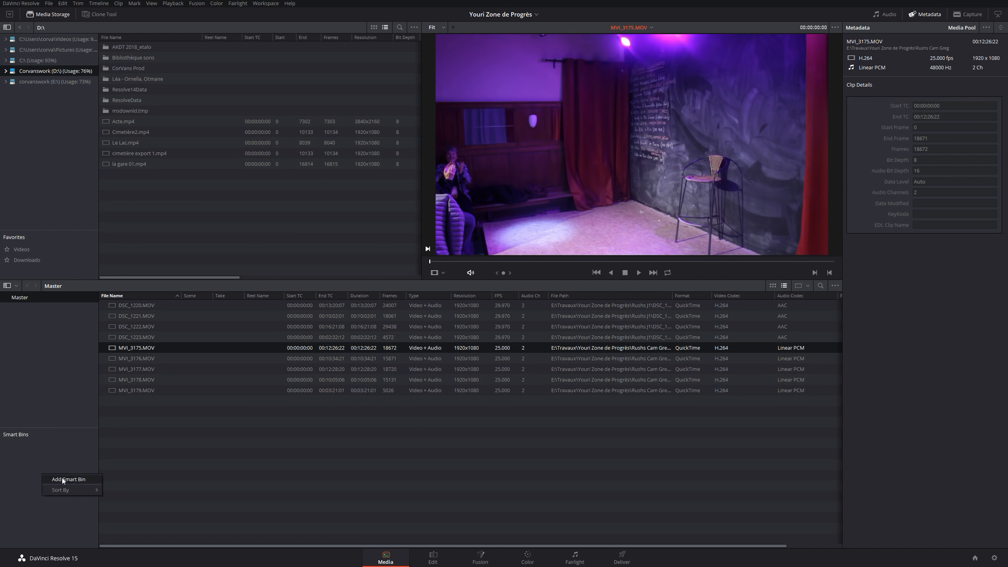
left_click(61, 479)
left_click(456, 282)
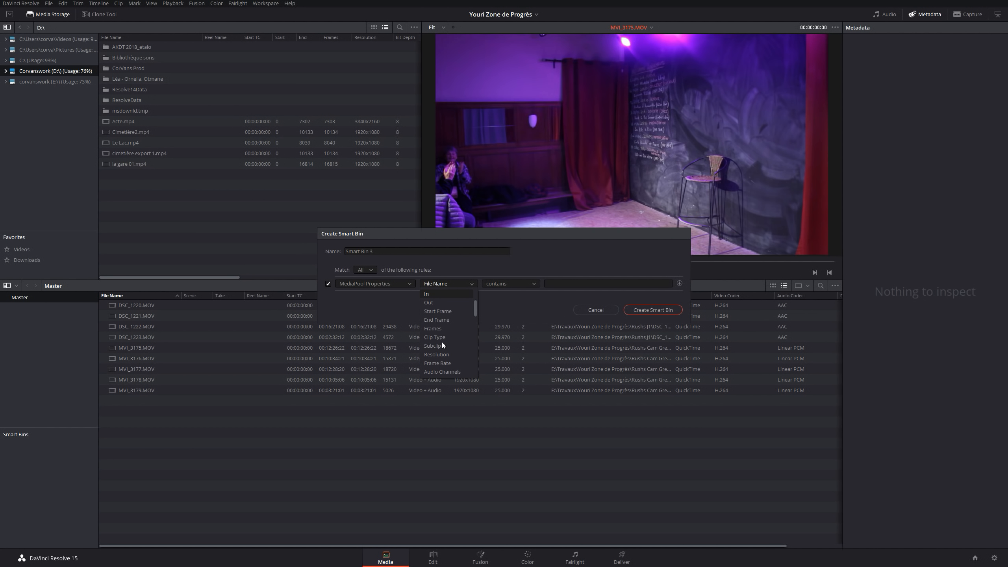
left_click(445, 363)
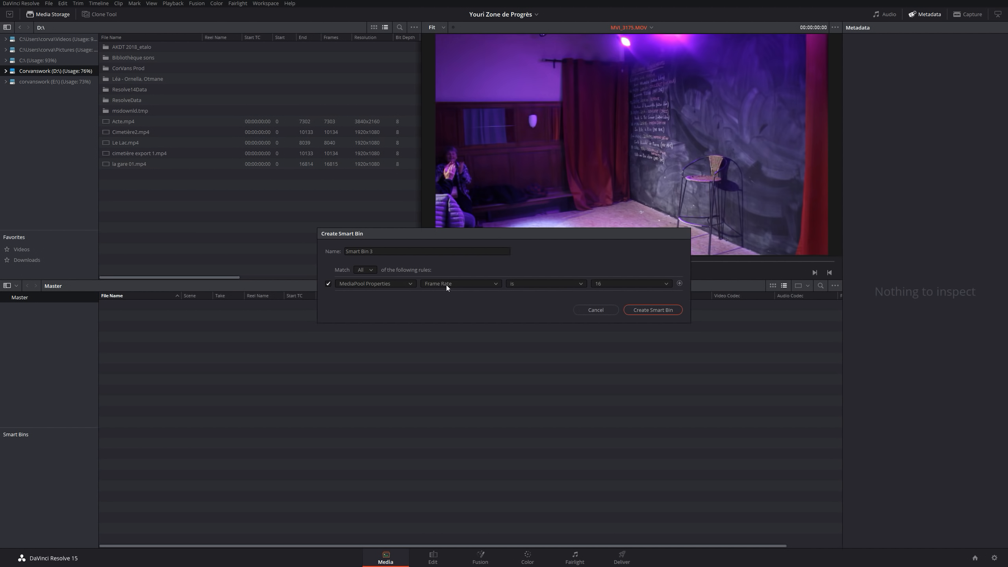
left_click(593, 284)
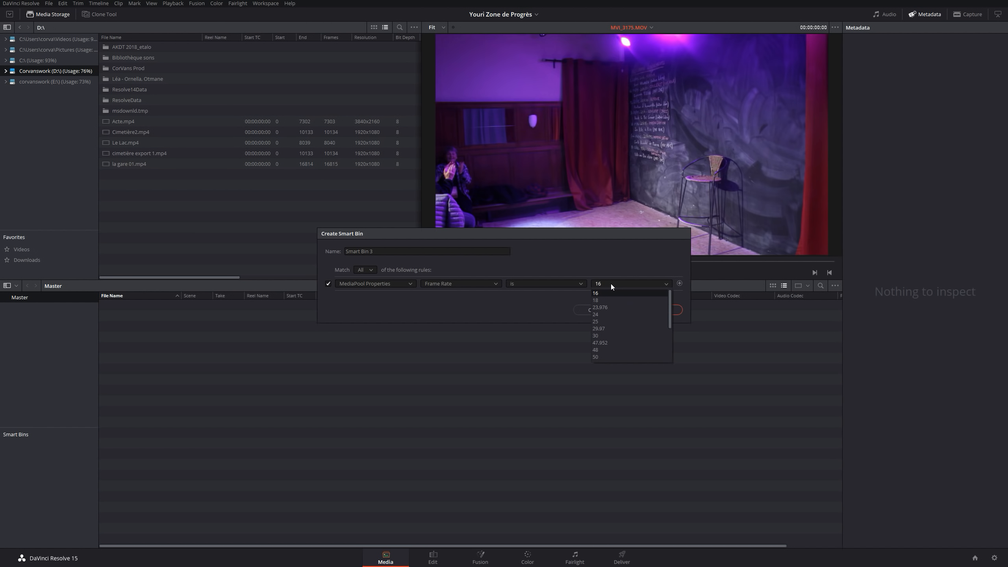
left_click(608, 321)
left_click(410, 251)
type("Rushs 5D")
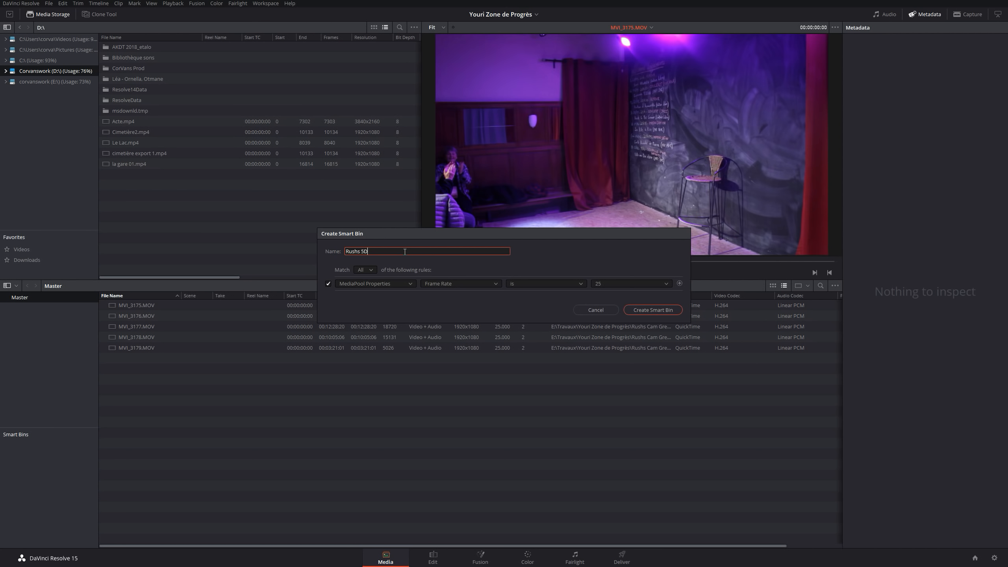
left_click(637, 314)
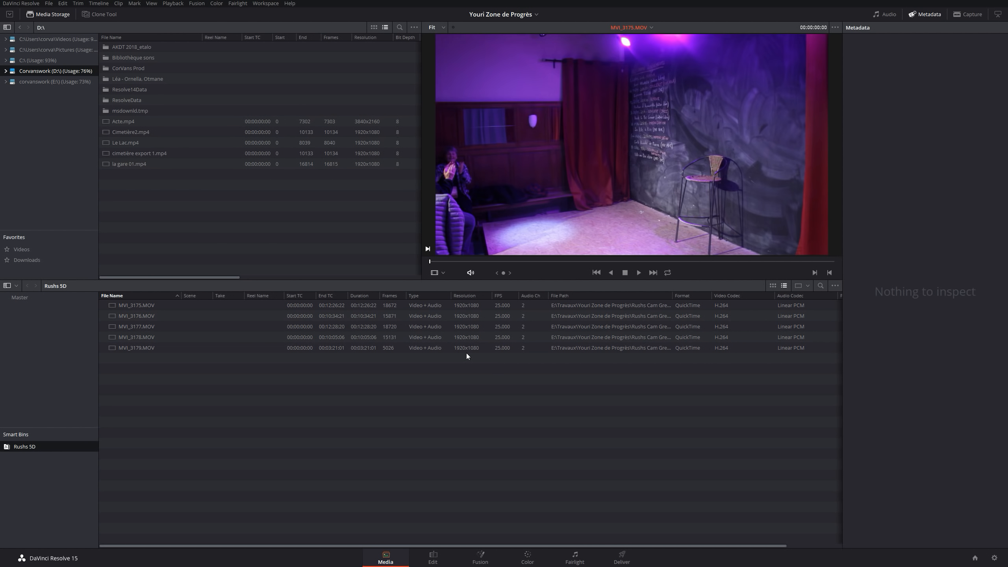
- Preview a couple of the MVI clips in the Rushs 5D smart bin
left_click(370, 304)
left_click(376, 326)
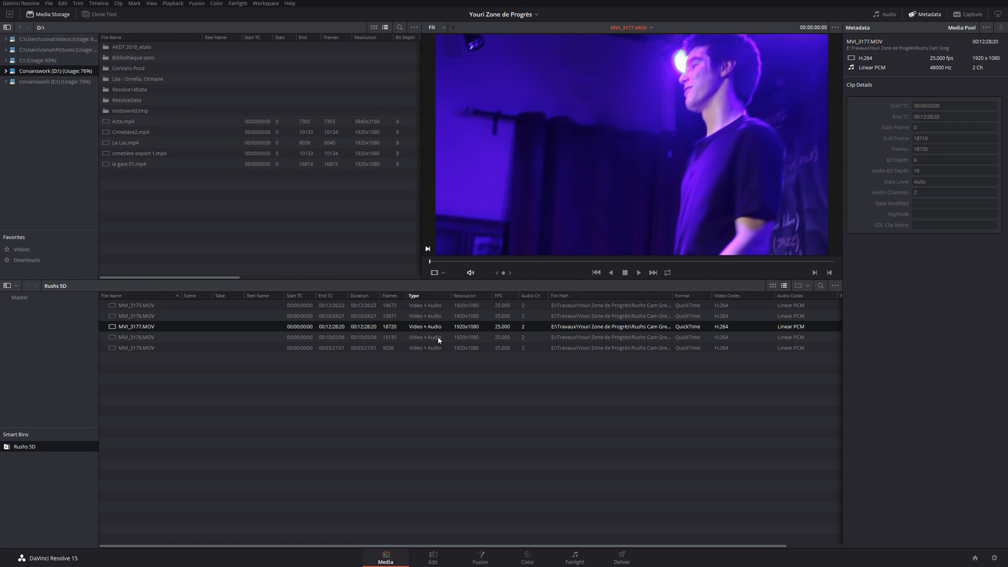
left_click(364, 405)
- Create a smart bin named Rushs J1 with the rule MediaPool Properties, Frame Rate is not 25
right_click(32, 492)
left_click(55, 499)
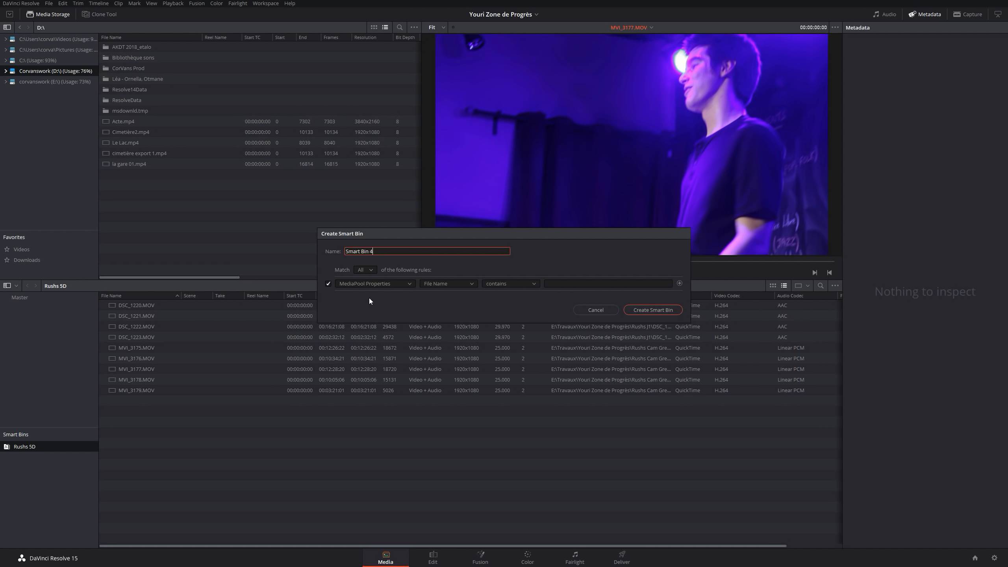
left_click(446, 285)
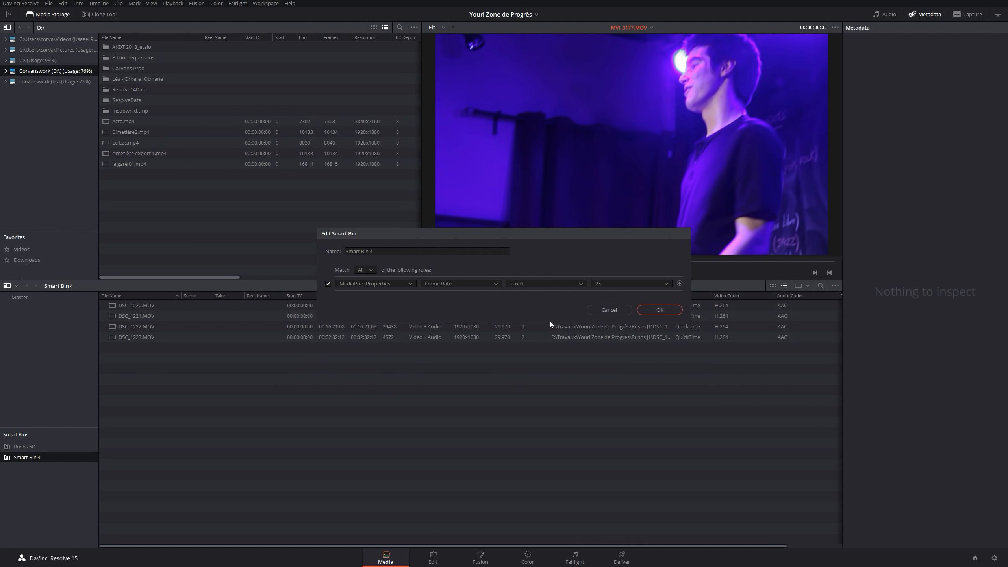
left_click(667, 310)
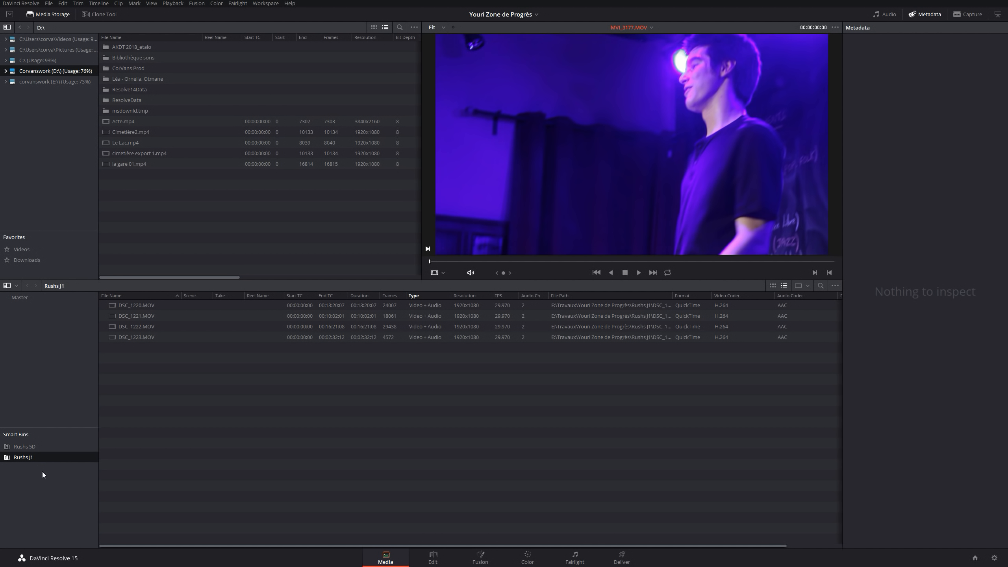
- Preview the DSC clips in the Rushs J1 smart bin, and compare them with the Master bin and the Rushs 5D smart bin
left_click(160, 306)
left_click(159, 320)
left_click(159, 329)
left_click(160, 337)
left_click(158, 320)
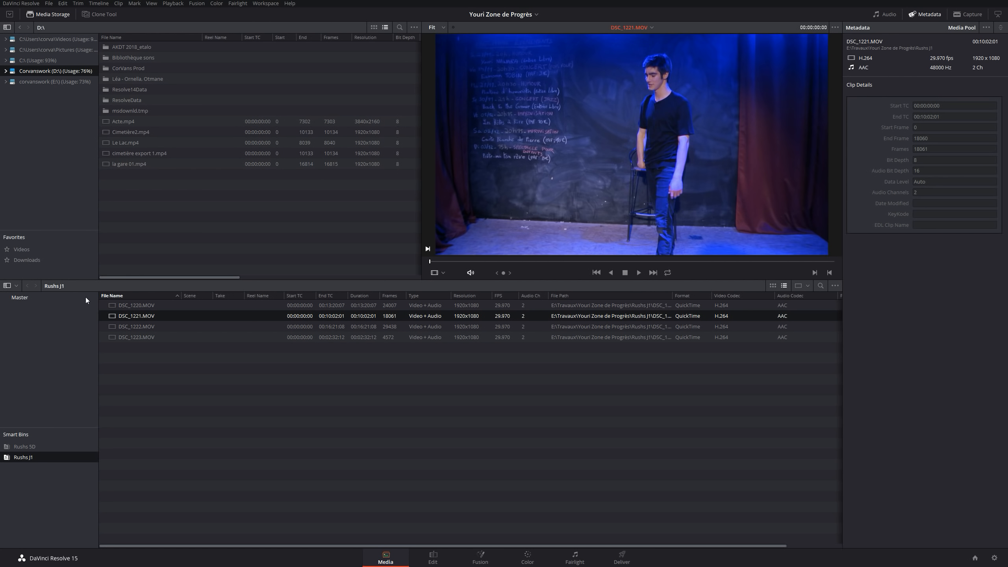
left_click(32, 300)
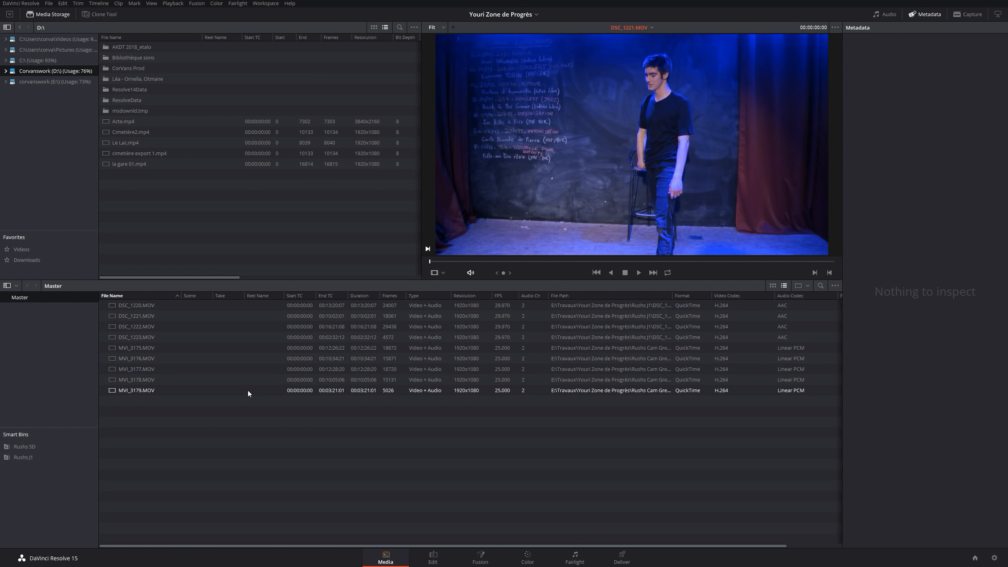
left_click(39, 445)
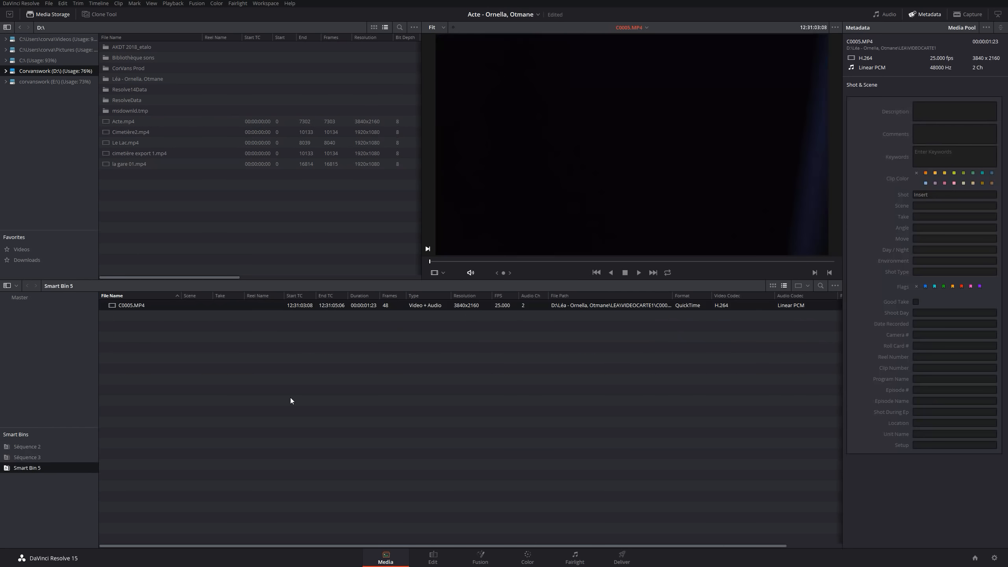
- Add a bin named Ours under the Master bin
left_click(39, 298)
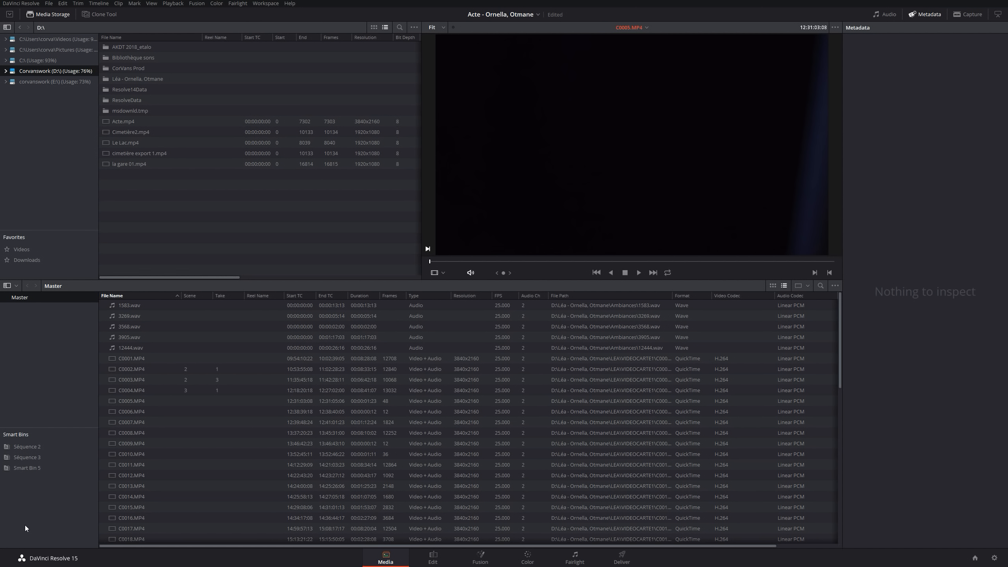
right_click(13, 330)
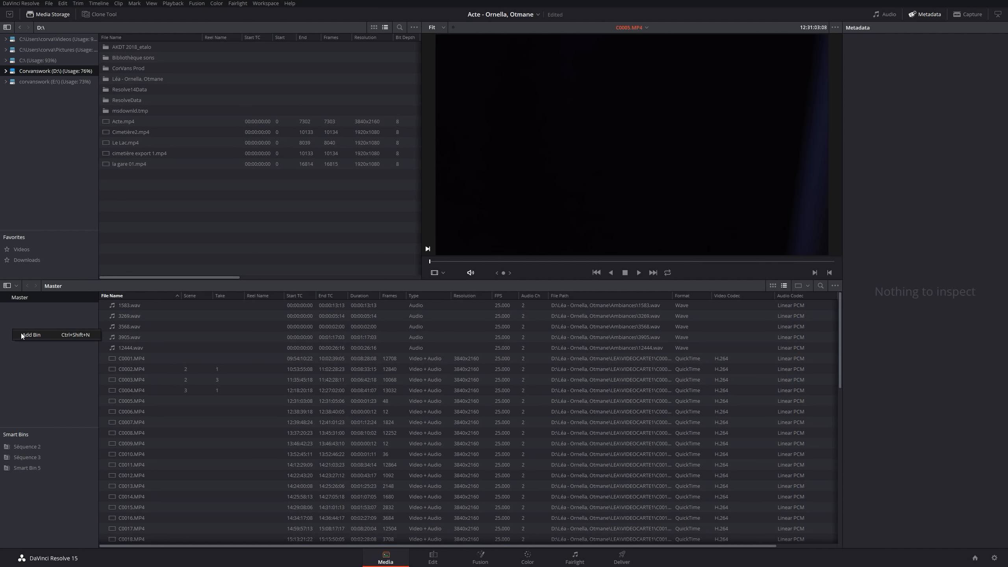
left_click(28, 334)
type("Ours")
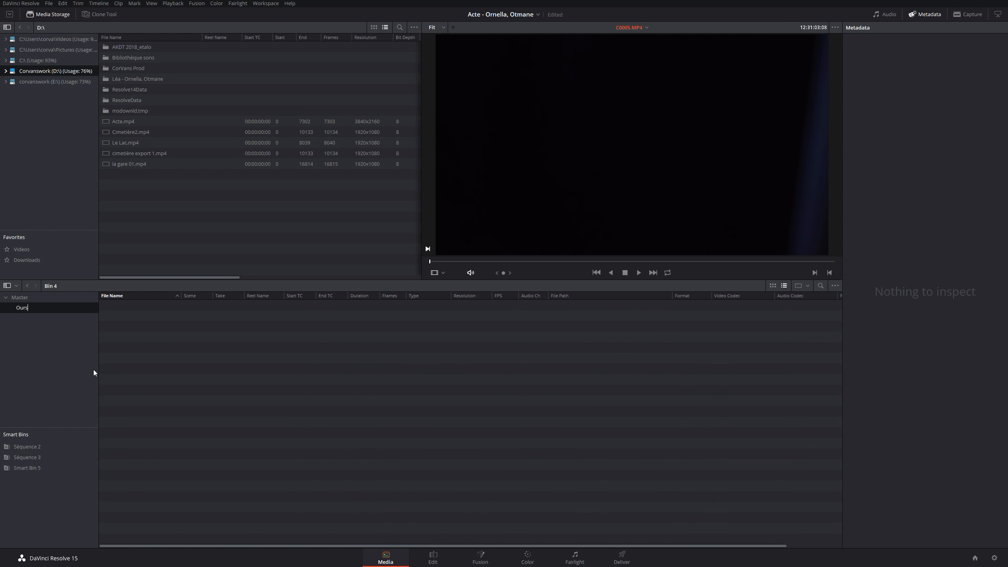
key("Return")
- Preview the clip C0002.MP4 from the Séquence 2 smart bin, scrubbing past the clapperboard into the take
left_click(44, 301)
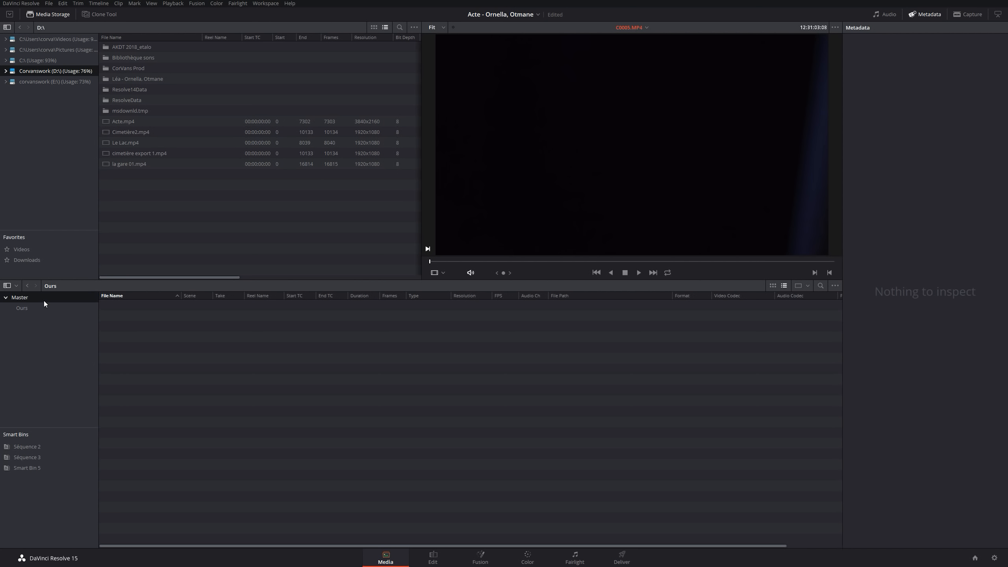
left_click(27, 447)
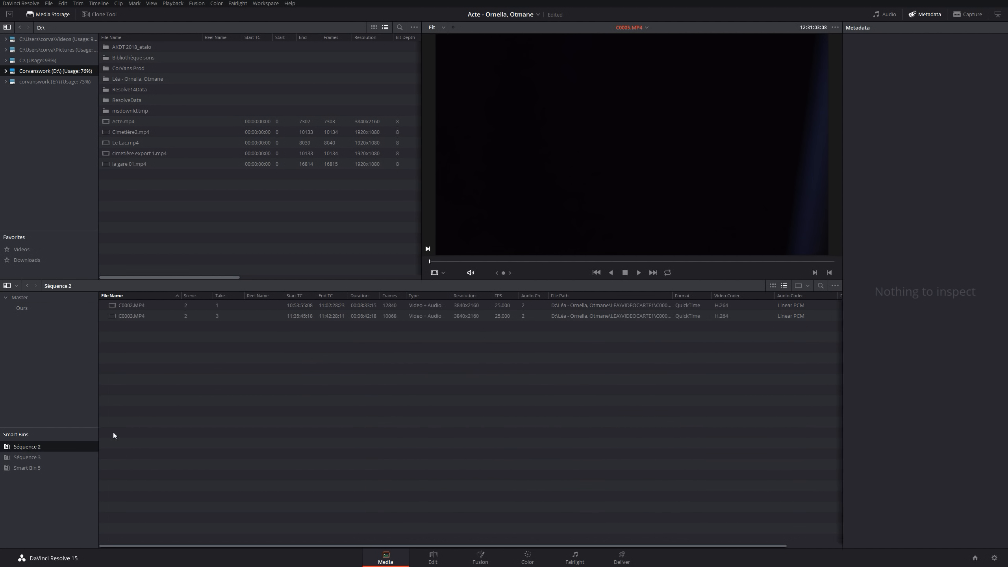
left_click(130, 304)
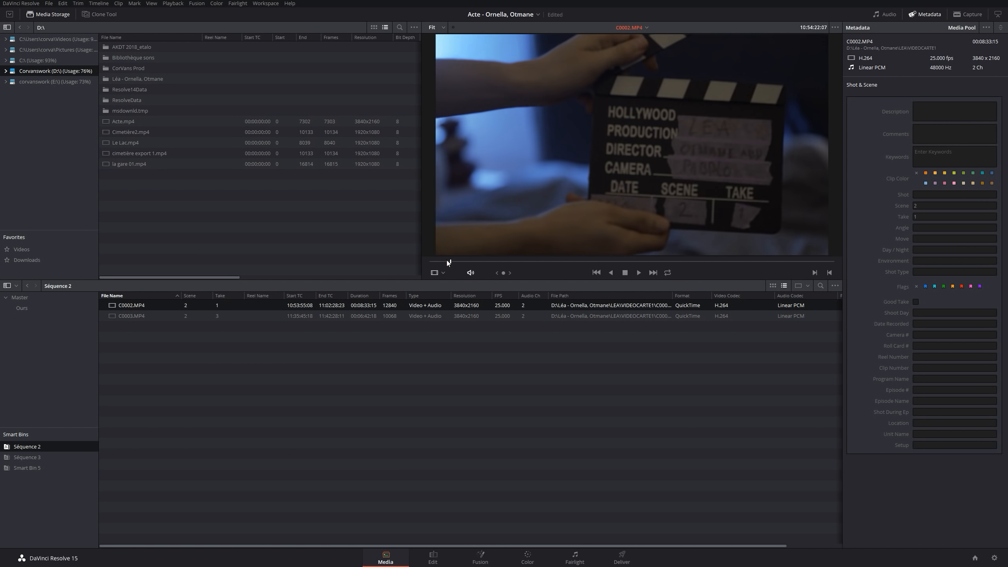
left_click_drag(463, 261, 473, 261)
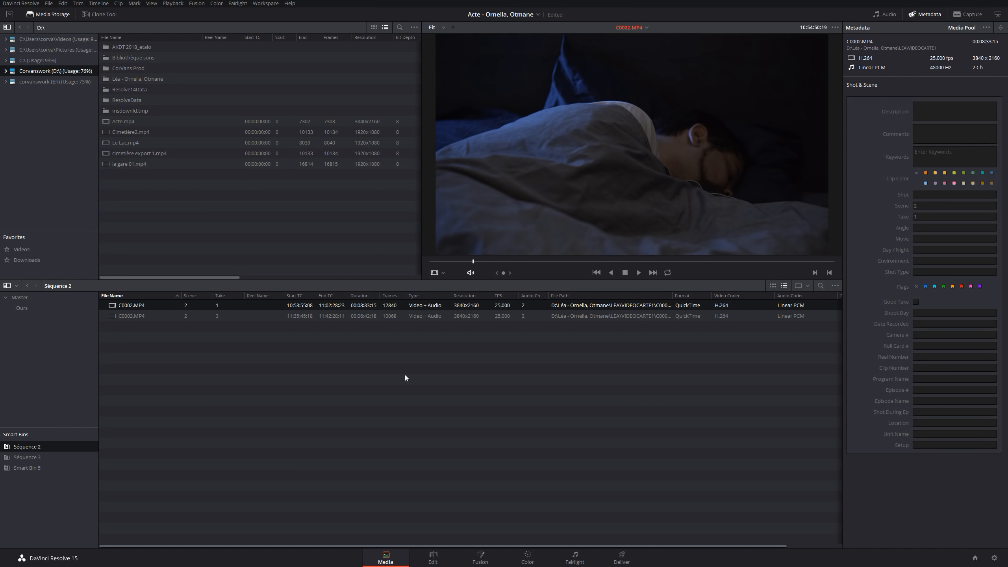
- Move the clip C0002.MP4 from the Séquence 2 smart bin into the Ours bin and show that bin's contents
left_click(35, 307)
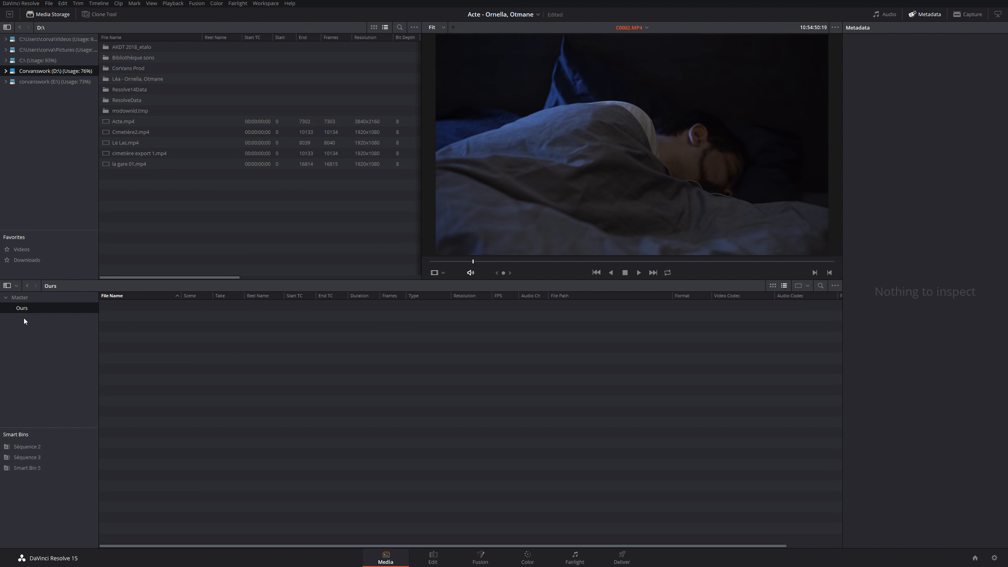
left_click(31, 445)
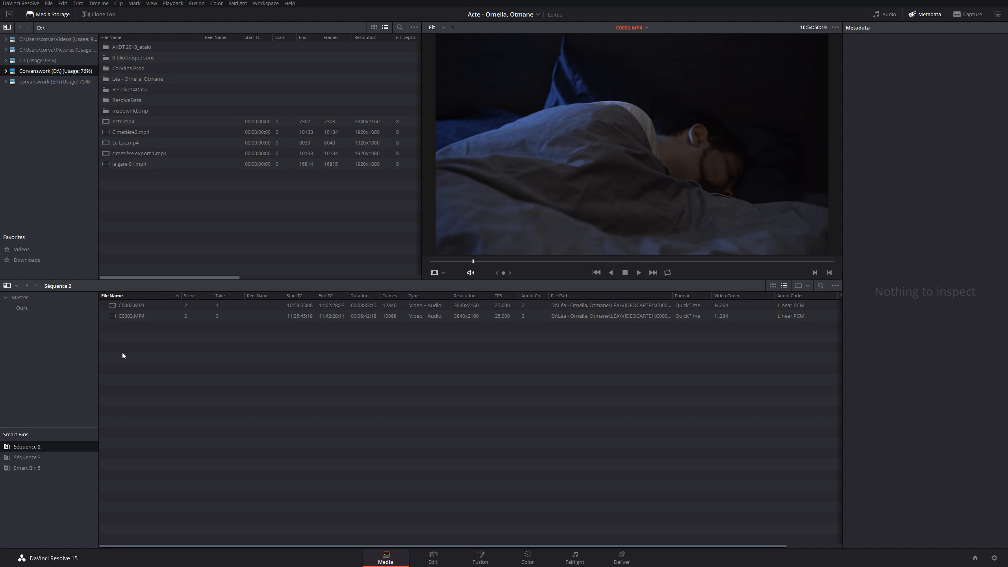
left_click(131, 304)
left_click(30, 309)
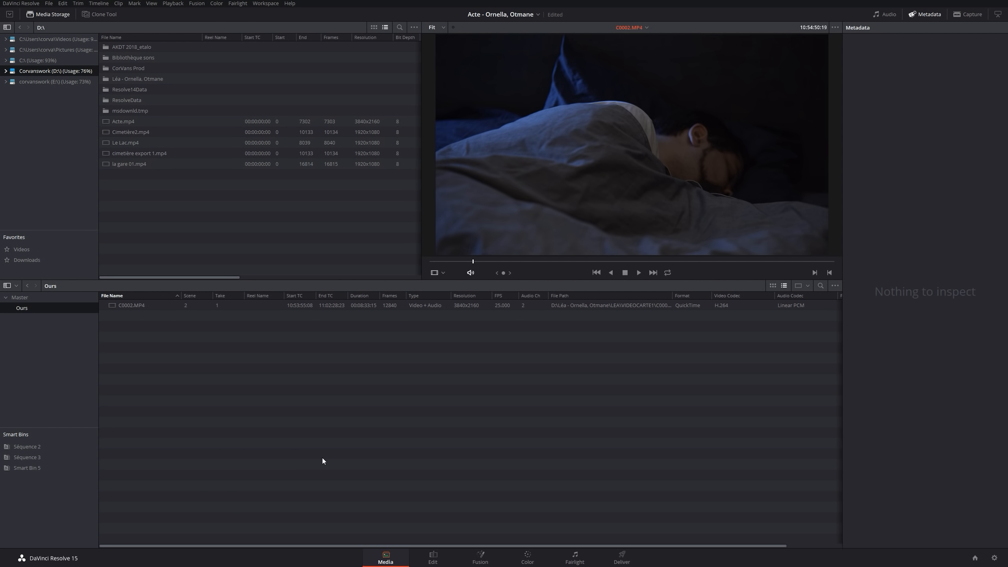
- Add a second bin named Montage 1 under the Master bin
right_click(22, 340)
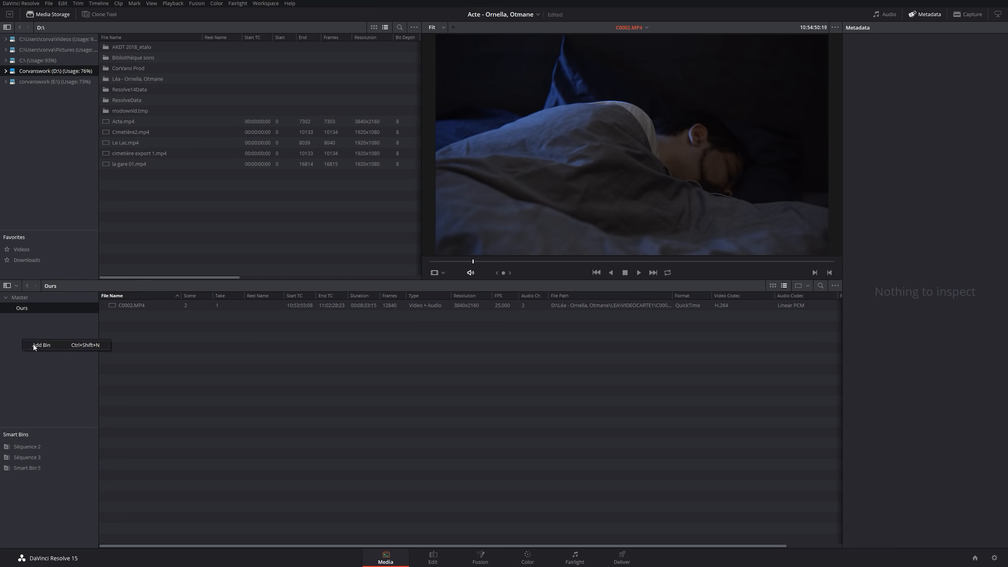
left_click(33, 345)
type("Mo")
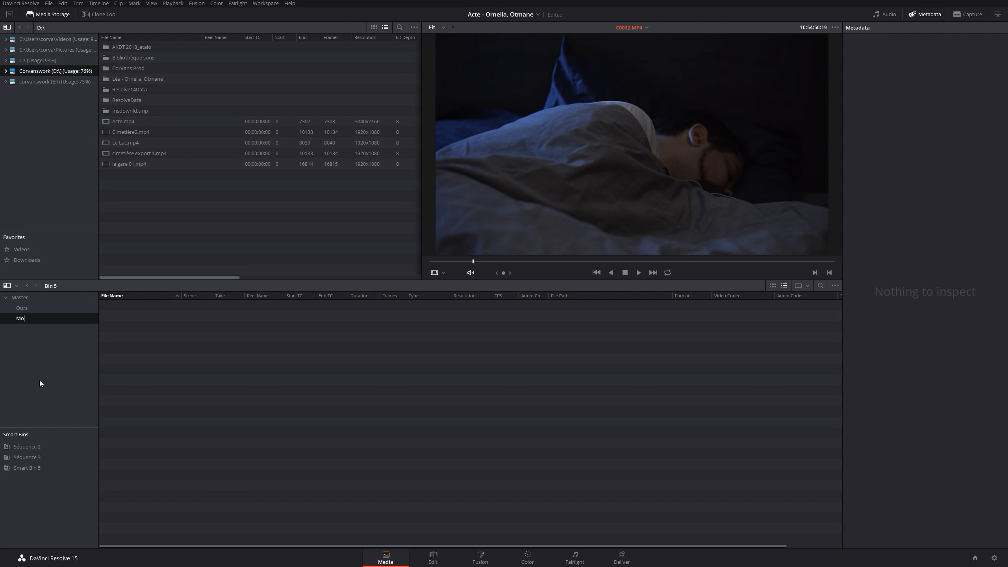
type("ntage 1")
key("Return")
- View the Montage 1 bin on the Edit page, return to the Media page's Master bin, and preview a further part of C0002.MP4
left_click(433, 557)
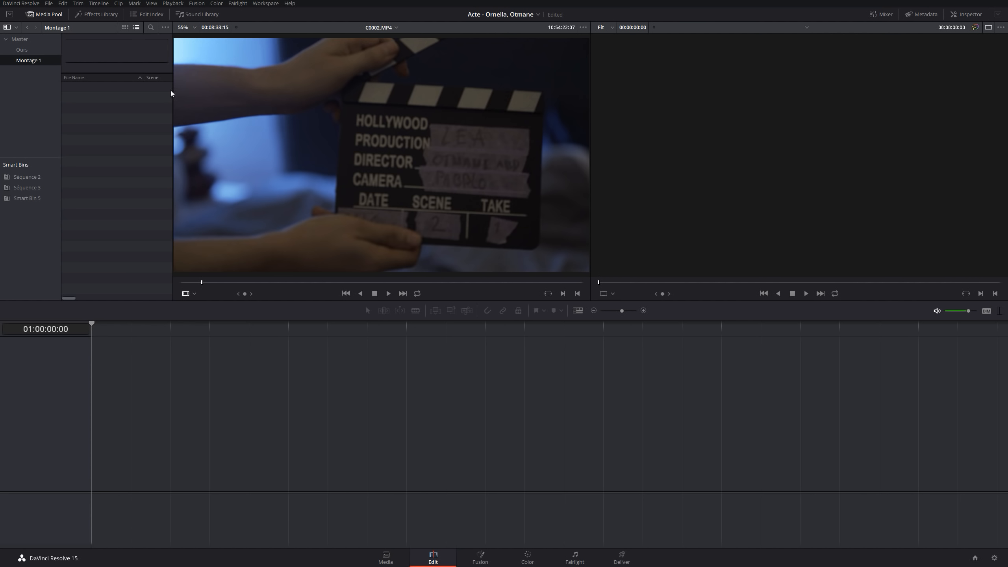
left_click(385, 556)
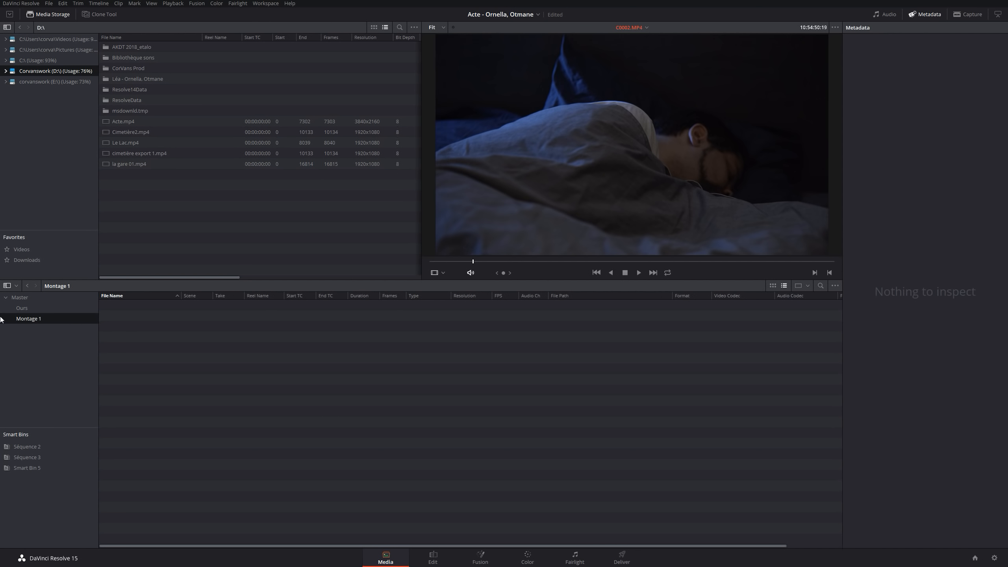
left_click(33, 297)
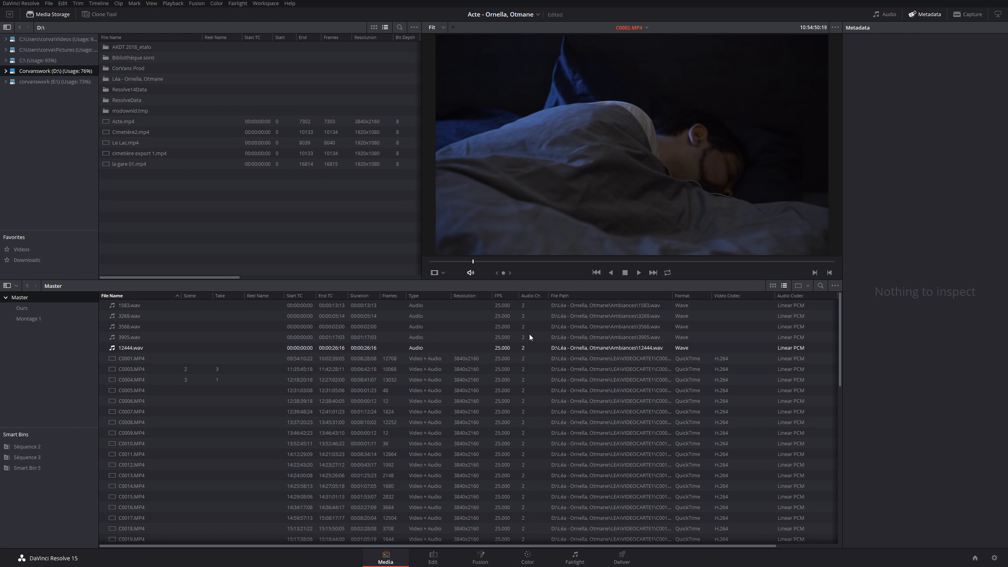
left_click(557, 263)
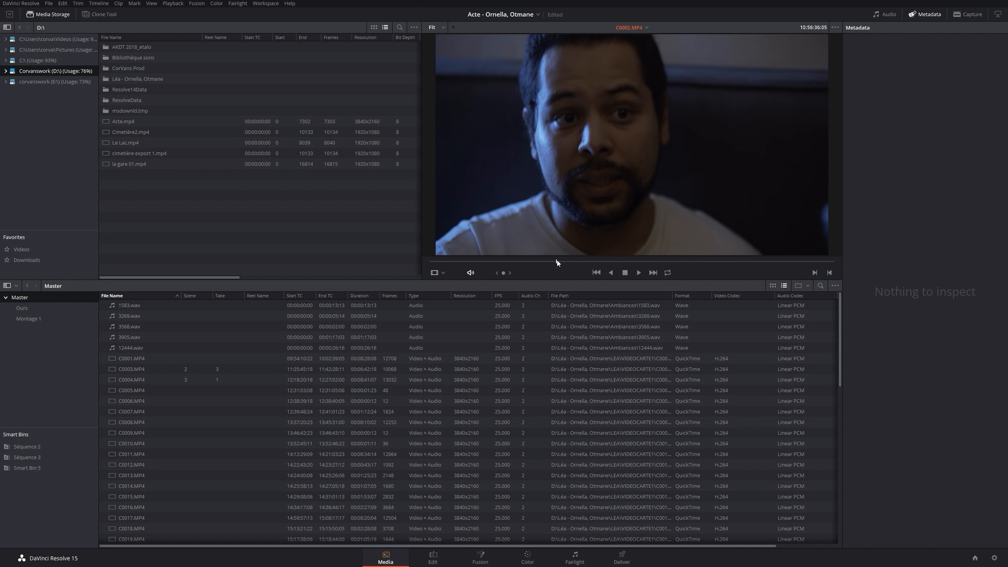